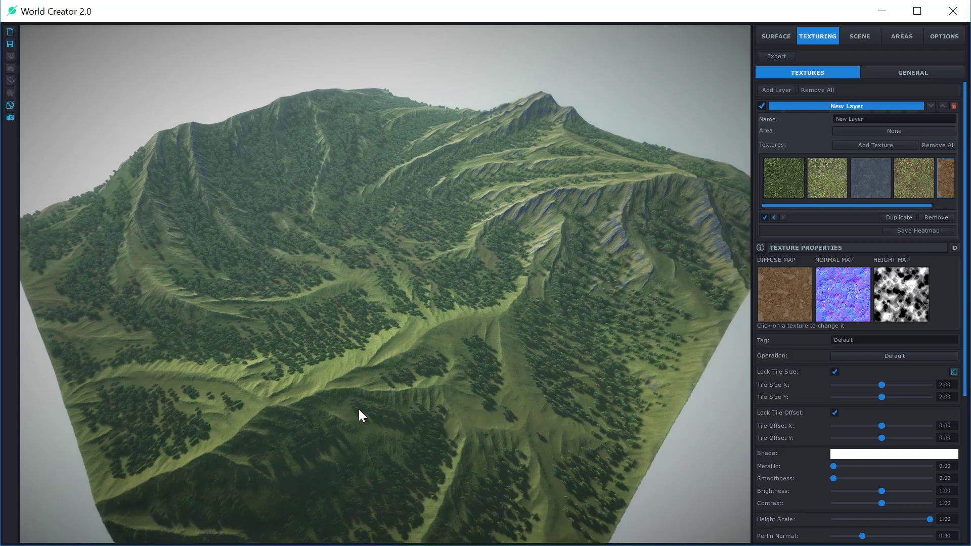
# Step: Orbit and zoom over the World Creator terrain to inspect its edges and forested slopes
pyautogui.moveTo(383, 360); pyautogui.dragTo(476, 275)
pyautogui.scroll(3, 443, 273)
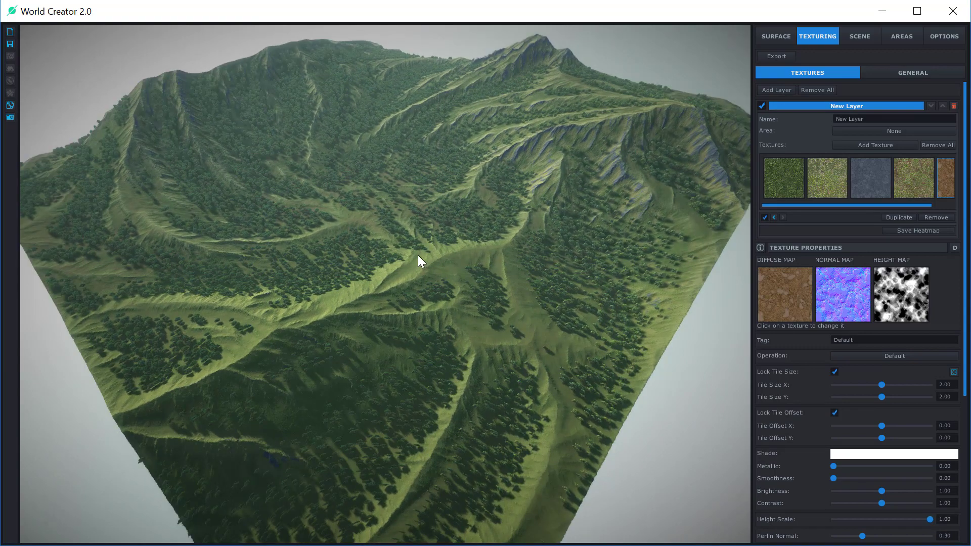
pyautogui.moveTo(418, 256); pyautogui.dragTo(439, 227)
pyautogui.moveTo(385, 247); pyautogui.dragTo(413, 303)
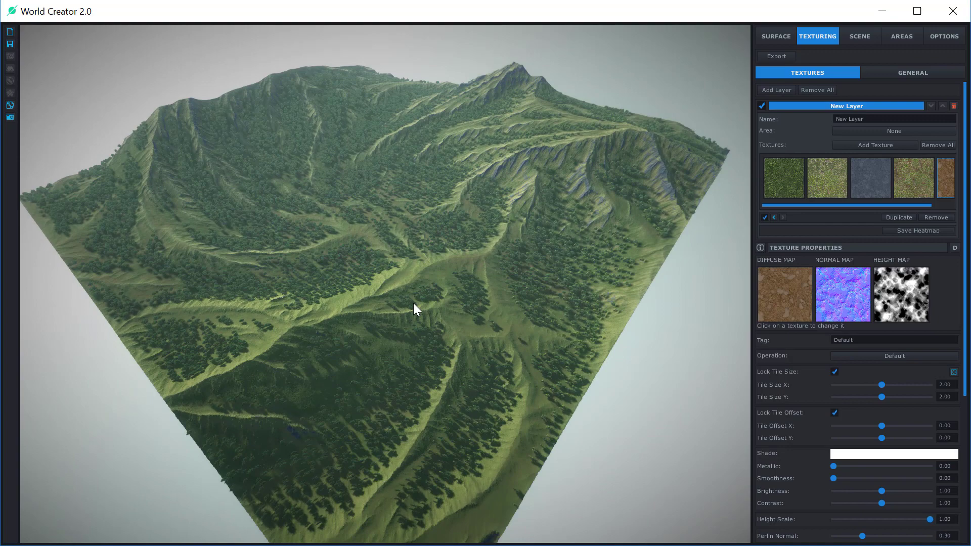
pyautogui.moveTo(398, 224); pyautogui.dragTo(384, 144)
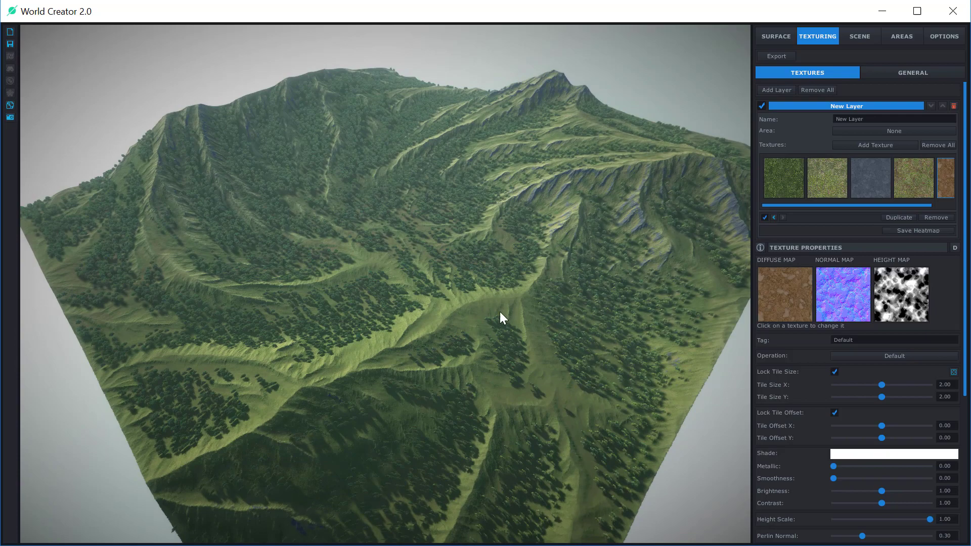
# Step: Export the terrain with the SYNC-Tool and switch over to Unity
pyautogui.scroll(10, 531, 416)
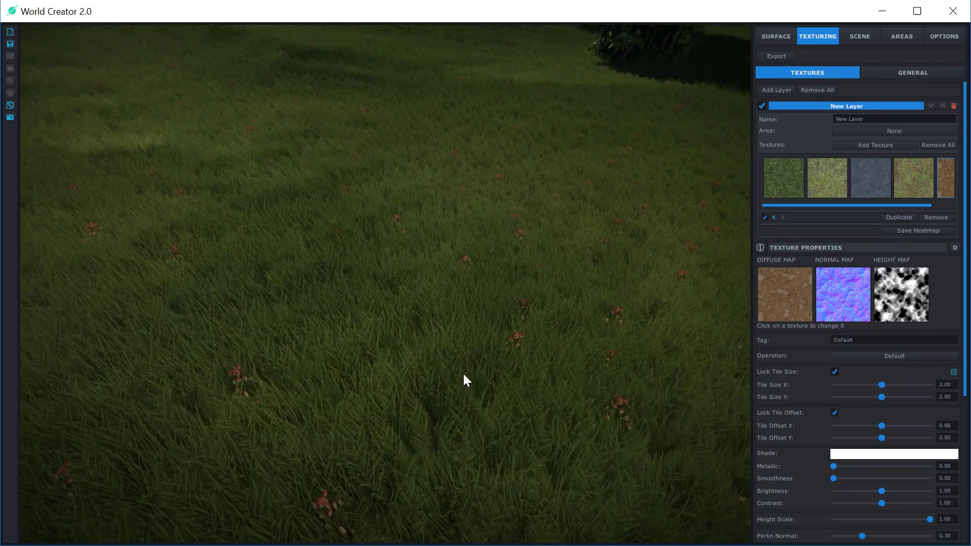
pyautogui.moveTo(464, 380); pyautogui.dragTo(492, 307)
pyautogui.scroll(-10, 492, 306)
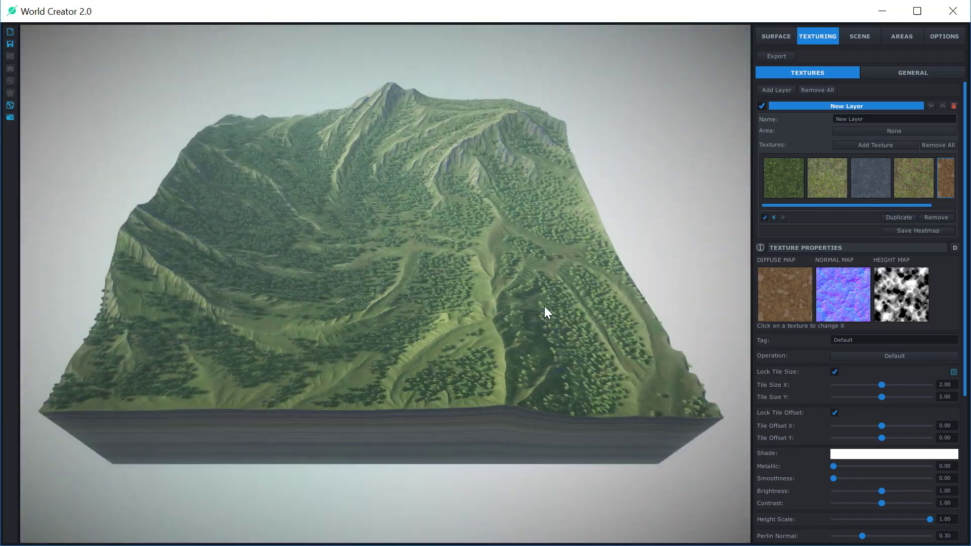
pyautogui.moveTo(536, 277)
pyautogui.mouseDown()
pyautogui.moveTo(556, 308)
pyautogui.moveTo(568, 293)
pyautogui.moveTo(547, 288)
pyautogui.mouseUp()
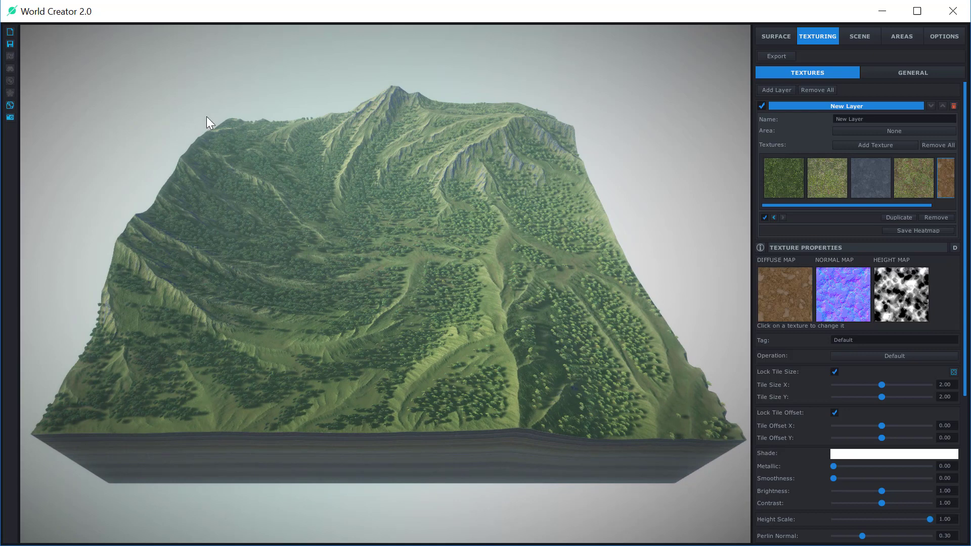
pyautogui.click(11, 111)
pyautogui.hotkey('alt', 'Tab')
pyautogui.hotkey('alt', 'Tab')
pyautogui.hotkey('alt', 'Tab')
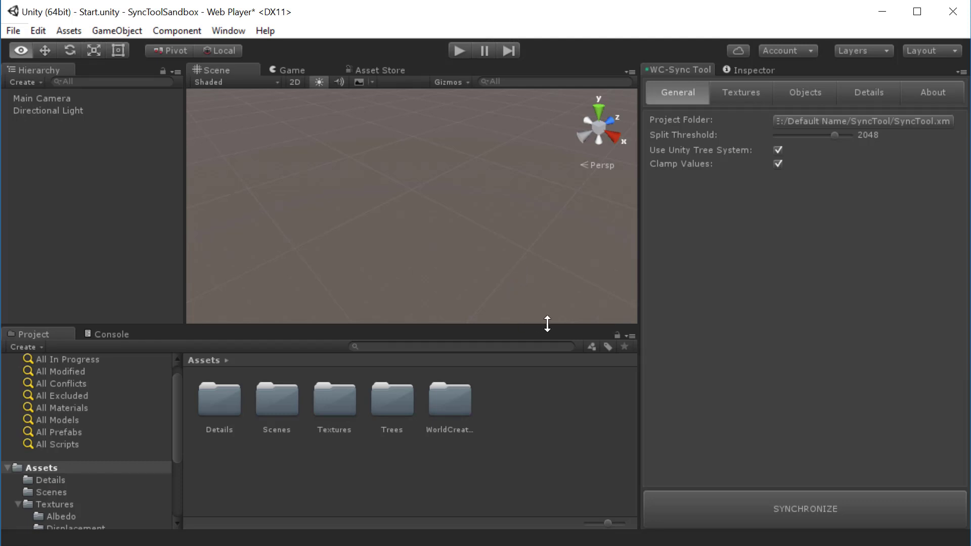
# Step: Narrow the sync tool panel, widen the Scene view, and bring up the Window menu
pyautogui.moveTo(639, 331); pyautogui.dragTo(757, 332)
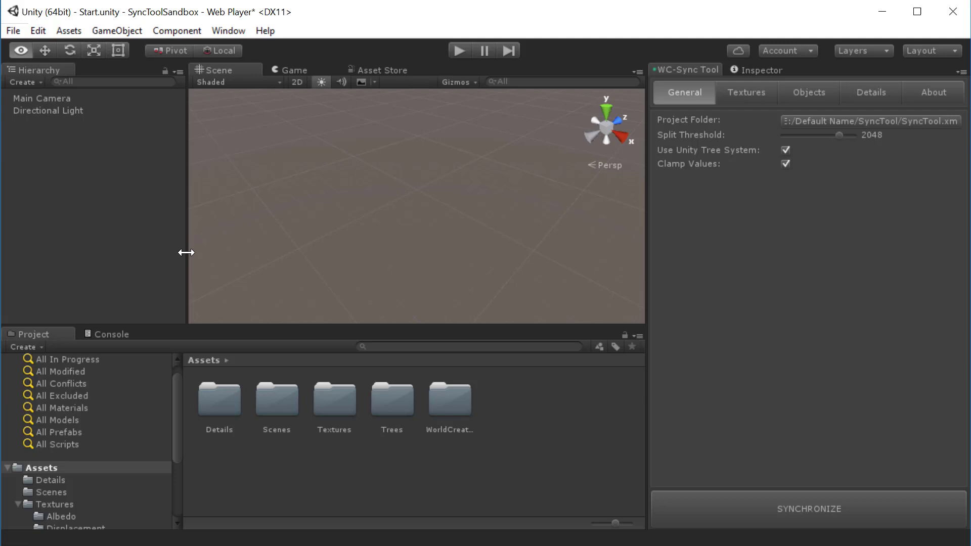
pyautogui.moveTo(186, 253); pyautogui.dragTo(152, 252)
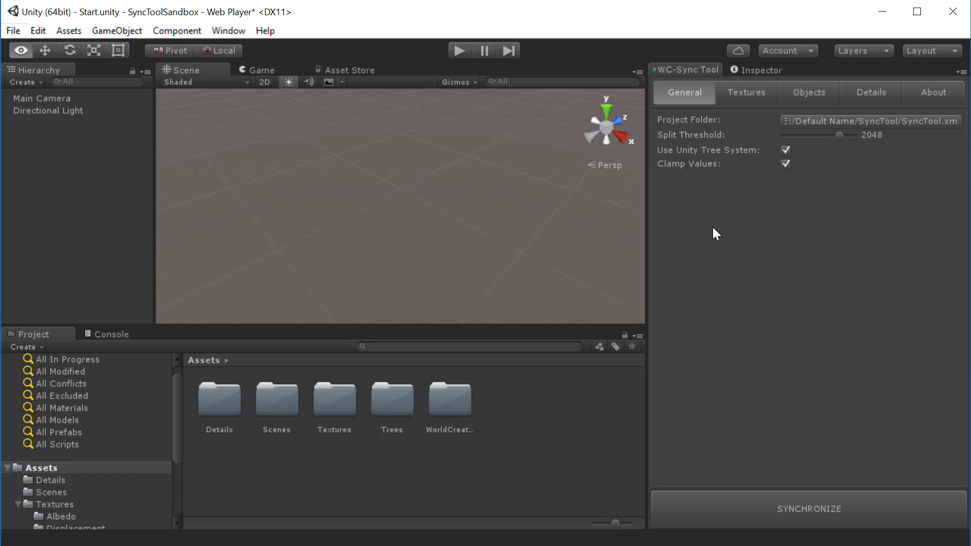
pyautogui.click(228, 30)
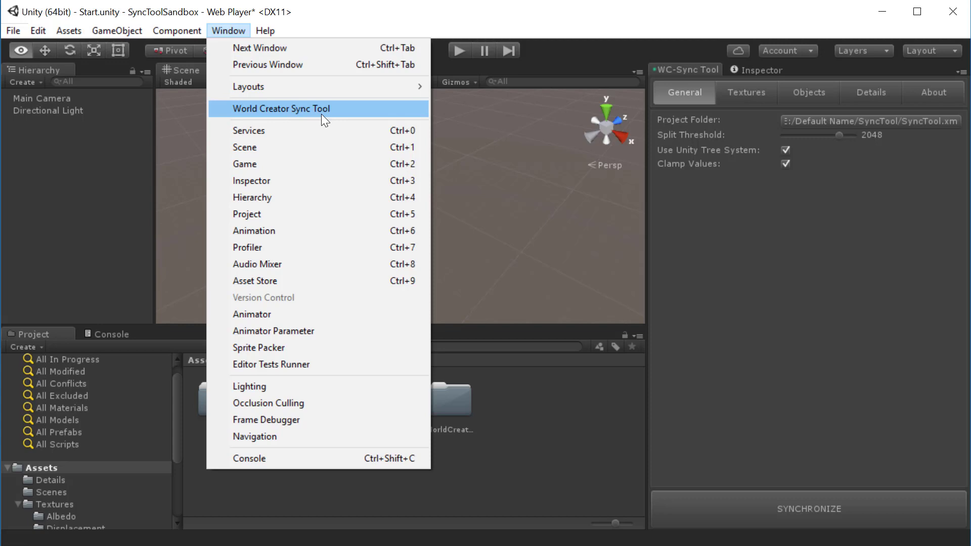
# Step: Close the Window menu without choosing any entry
pyautogui.click(347, 68)
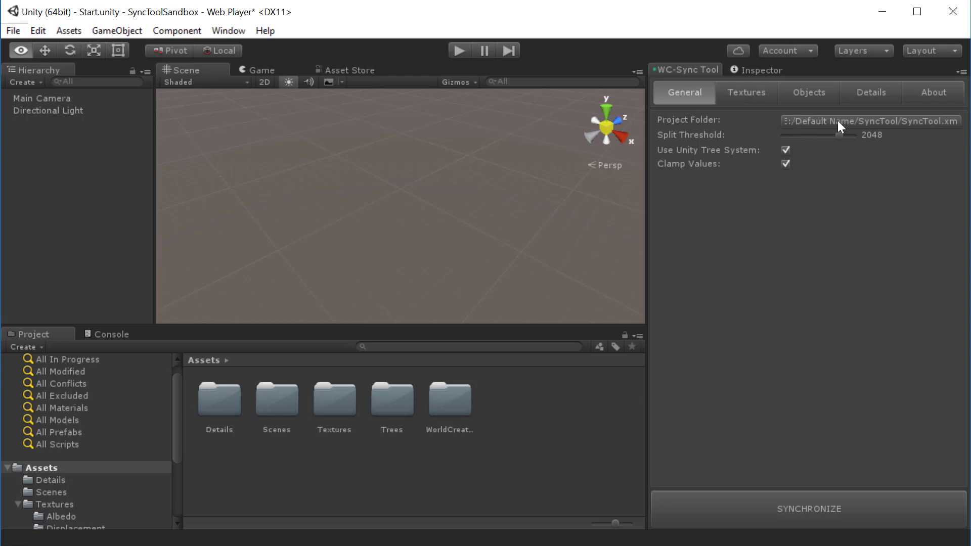
# Step: Set the sync tool's Project Folder to E:\Default Name\SyncTool\SyncTool.xml
pyautogui.click(819, 121)
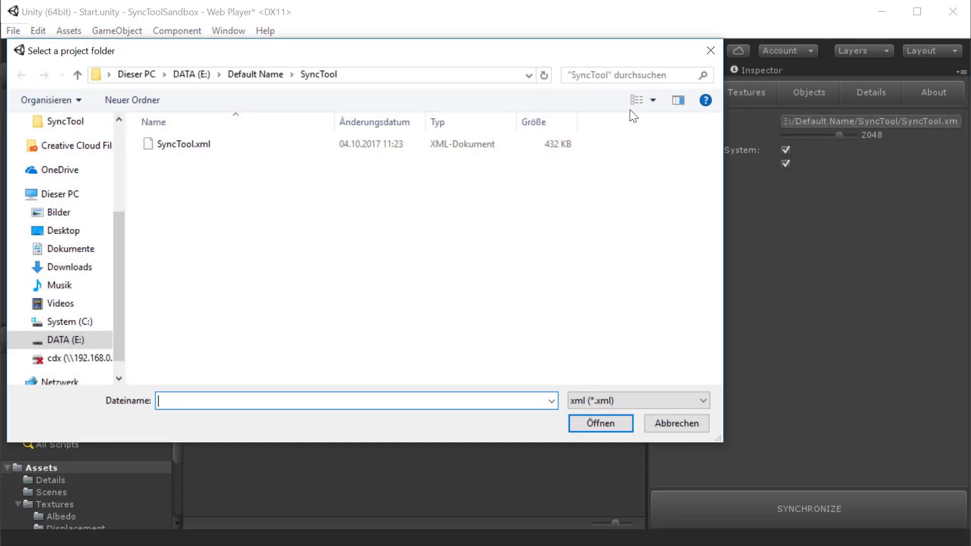
pyautogui.click(83, 337)
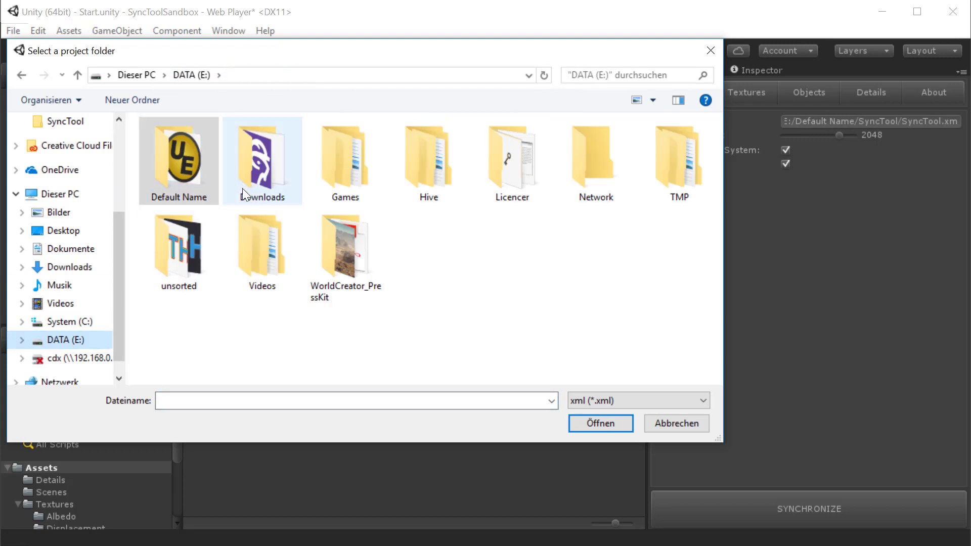
pyautogui.doubleClick(181, 169)
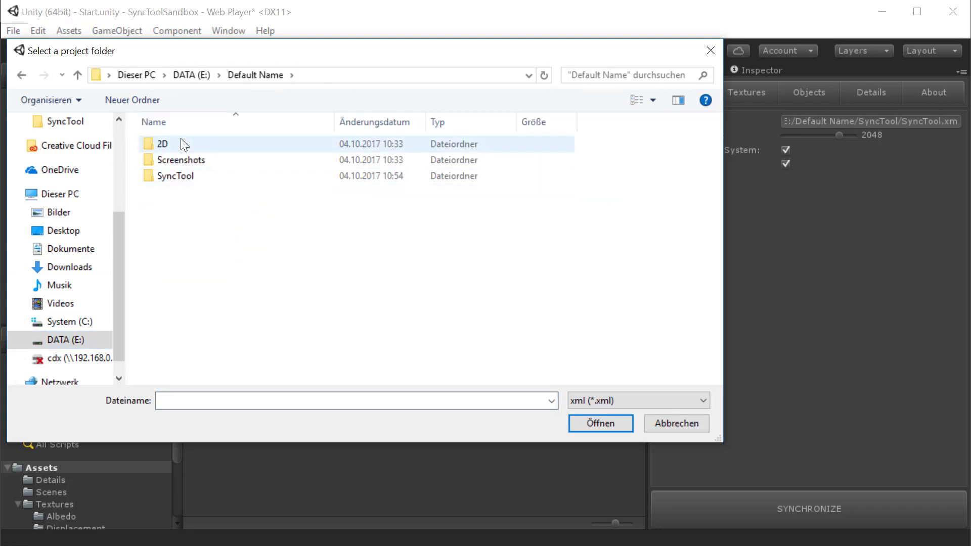
pyautogui.doubleClick(169, 177)
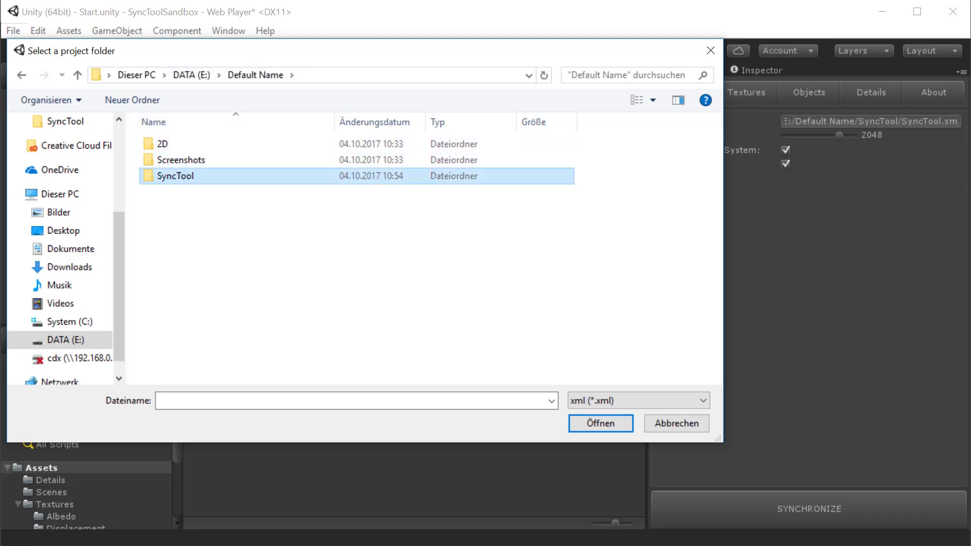
pyautogui.click(180, 147)
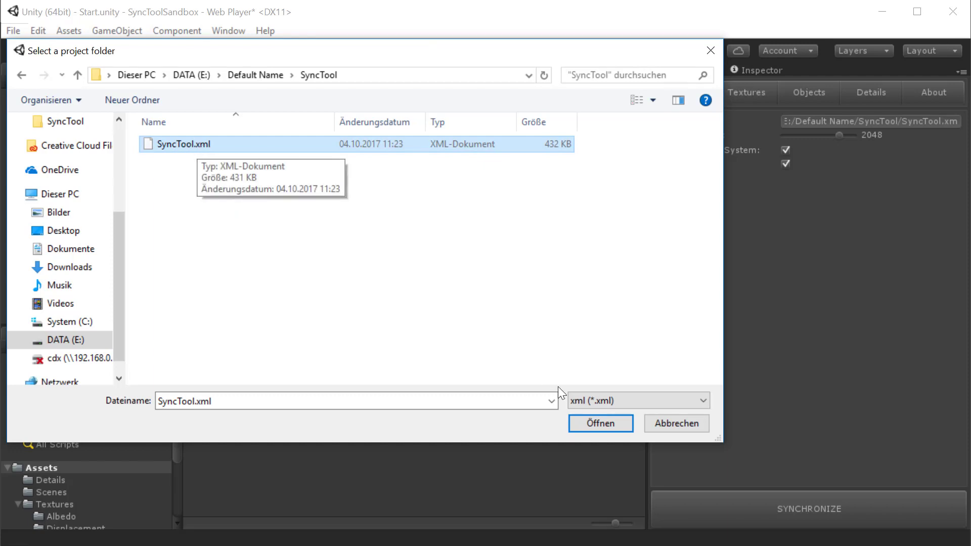
pyautogui.click(599, 423)
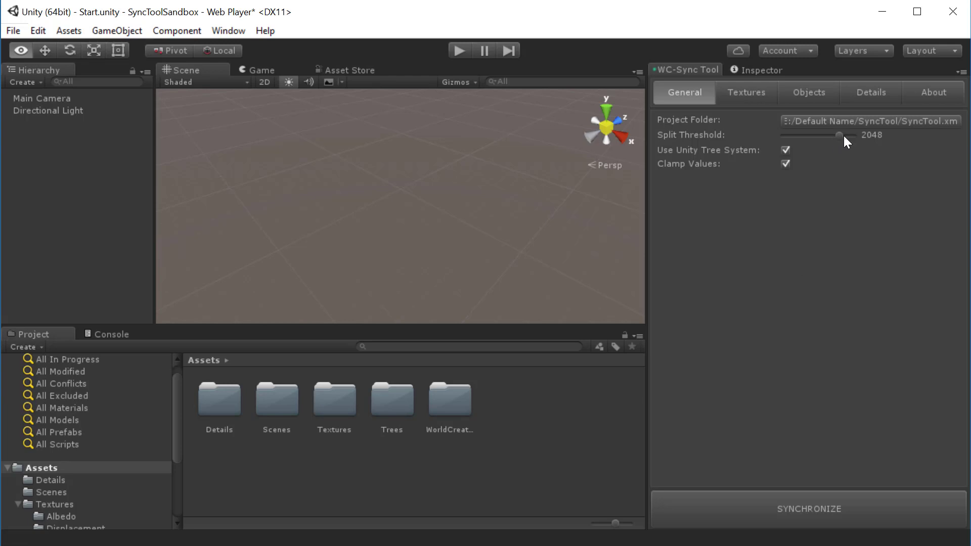
# Step: Check World Creator's SURFACE Base settings (seed 2, 2048 m terrain), then return to Unity
pyautogui.hotkey('alt', 'Tab')
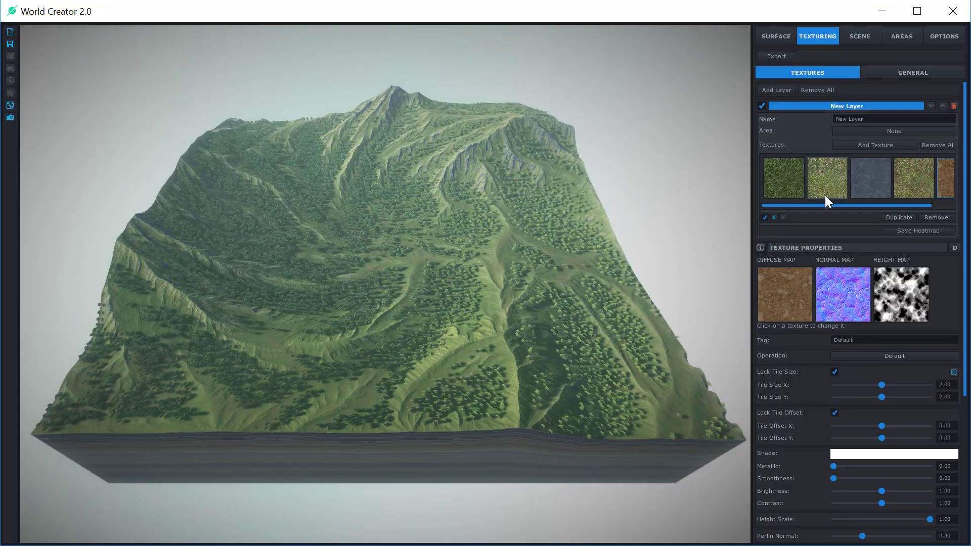
pyautogui.click(787, 40)
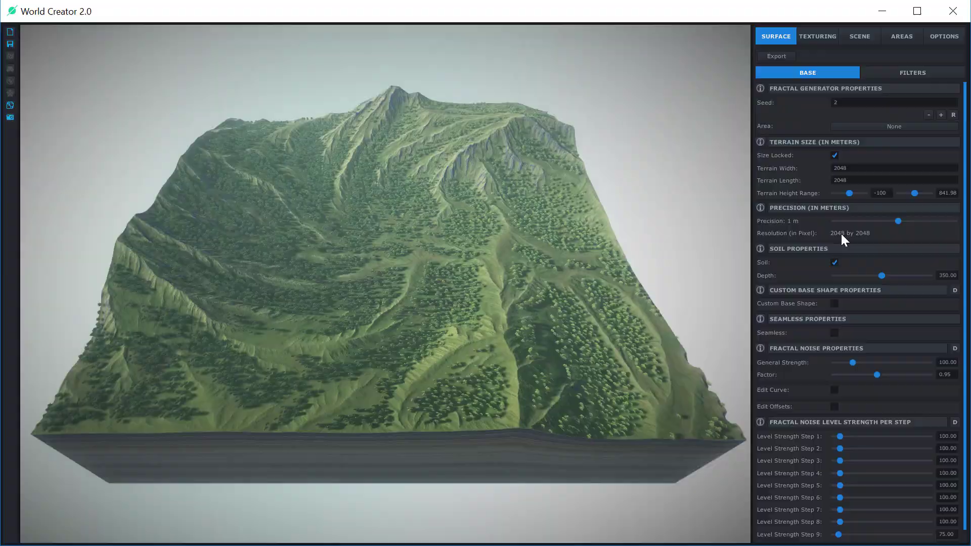
pyautogui.hotkey('alt', 'Tab')
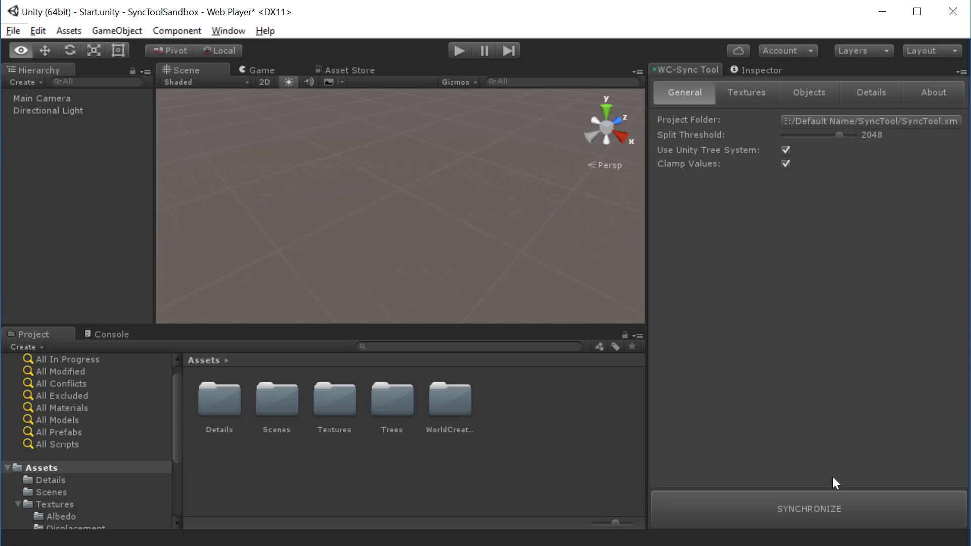
# Step: Run SYNCHRONIZE in the WC-Sync Tool to import the World Creator terrain as WC_Terrain
pyautogui.click(820, 511)
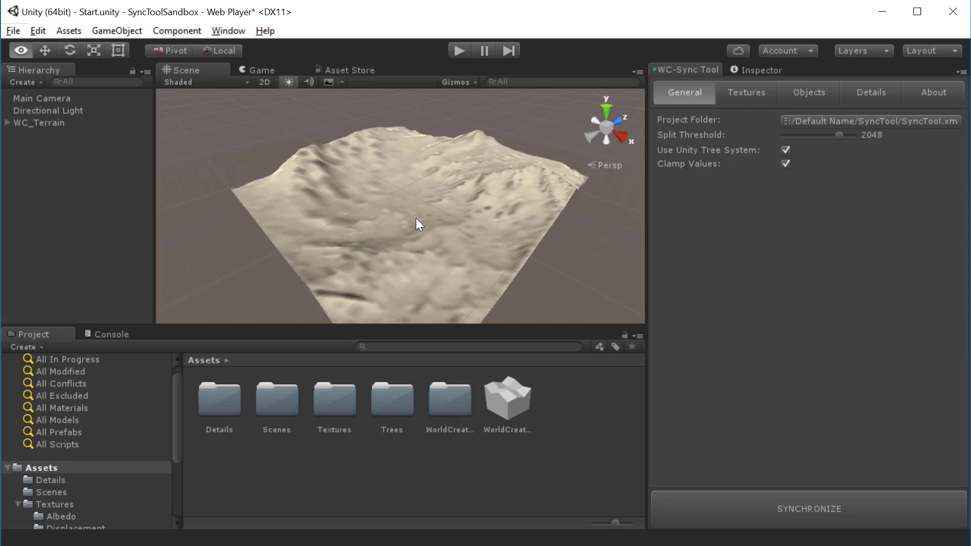
# Step: Select WC_TerrainPart_0 and set its Terrain Settings Pixel Error to 1
pyautogui.moveTo(397, 202); pyautogui.dragTo(108, 152, button='right')
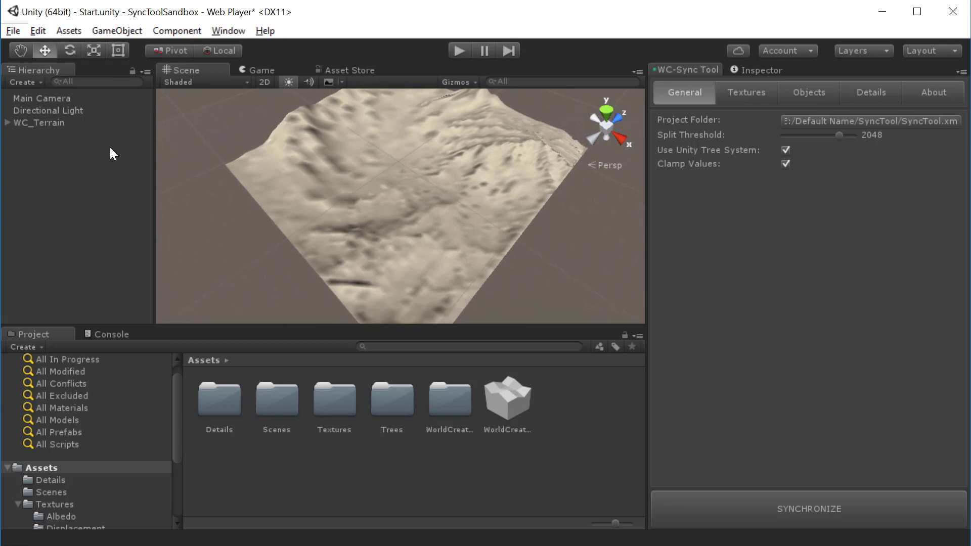
pyautogui.click(25, 123)
pyautogui.press('Right')
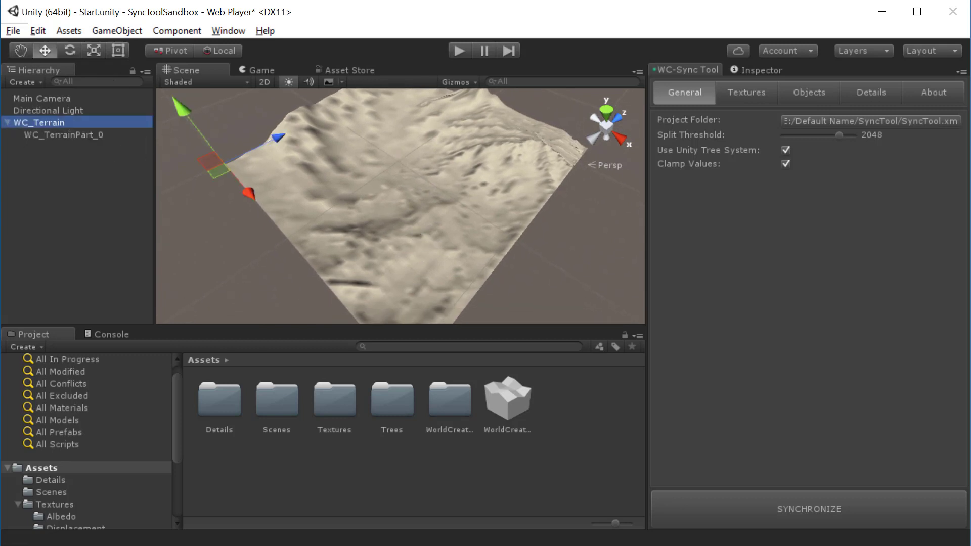
pyautogui.click(86, 134)
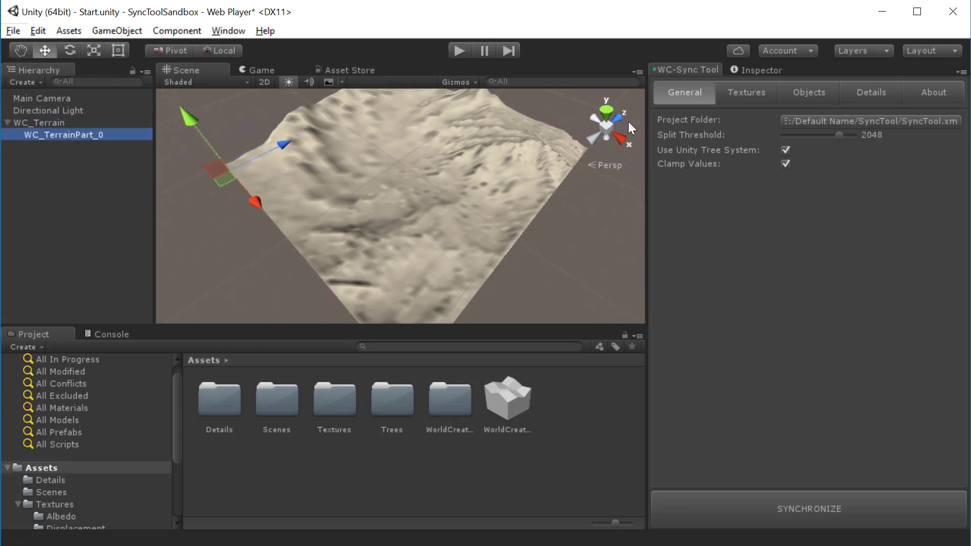
pyautogui.click(763, 71)
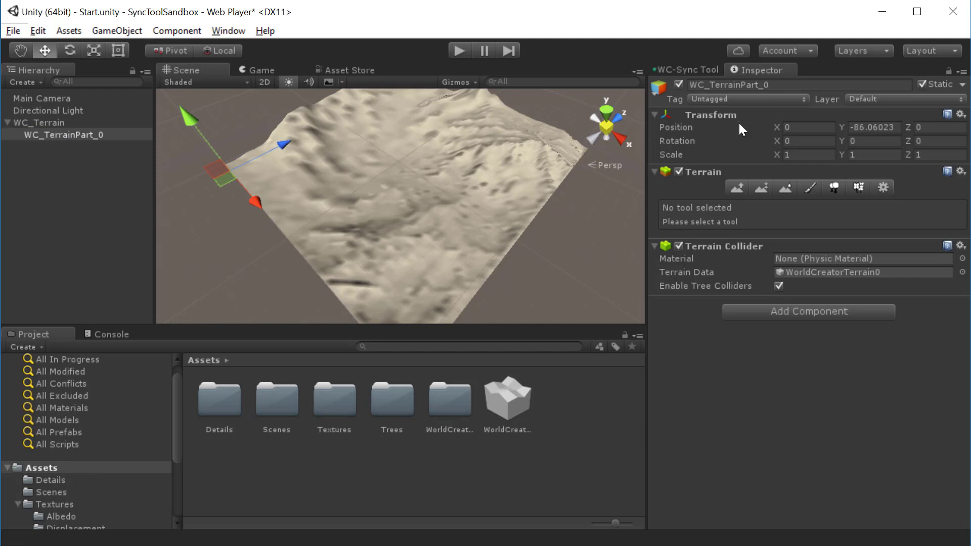
pyautogui.click(884, 188)
pyautogui.click(936, 269)
pyautogui.write('1')
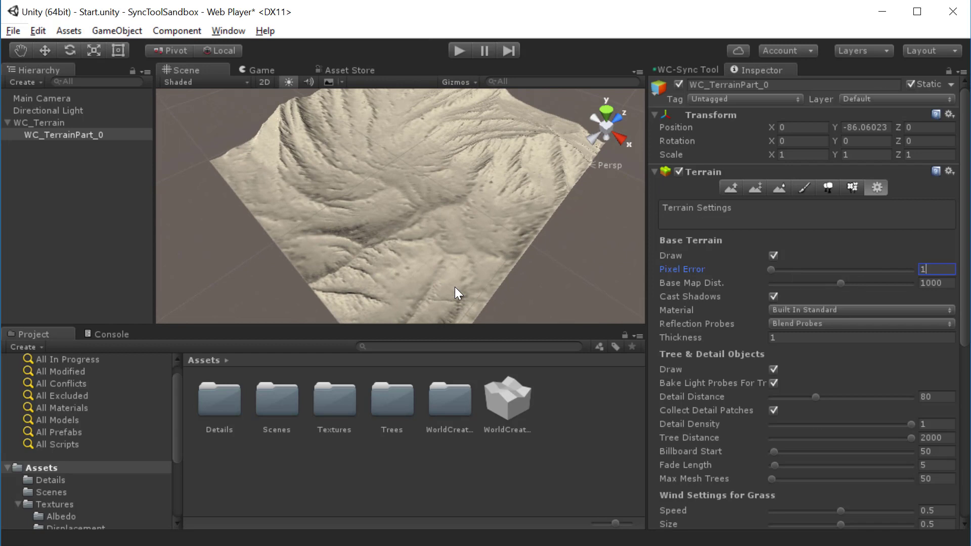
pyautogui.moveTo(454, 287); pyautogui.dragTo(452, 214, button='middle')
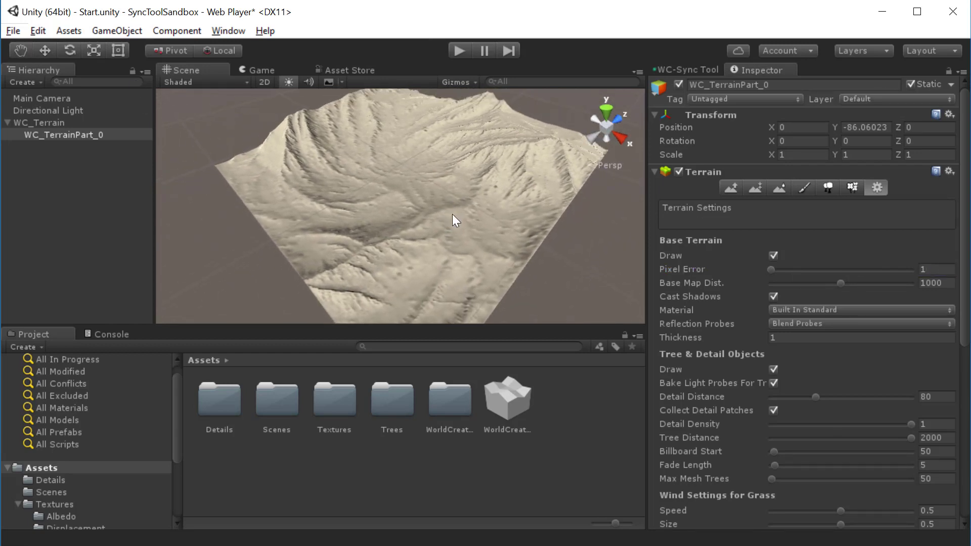
# Step: Compare the terrain in World Creator, then return to Unity's WC-Sync Tool settings
pyautogui.hotkey('alt', 'Tab')
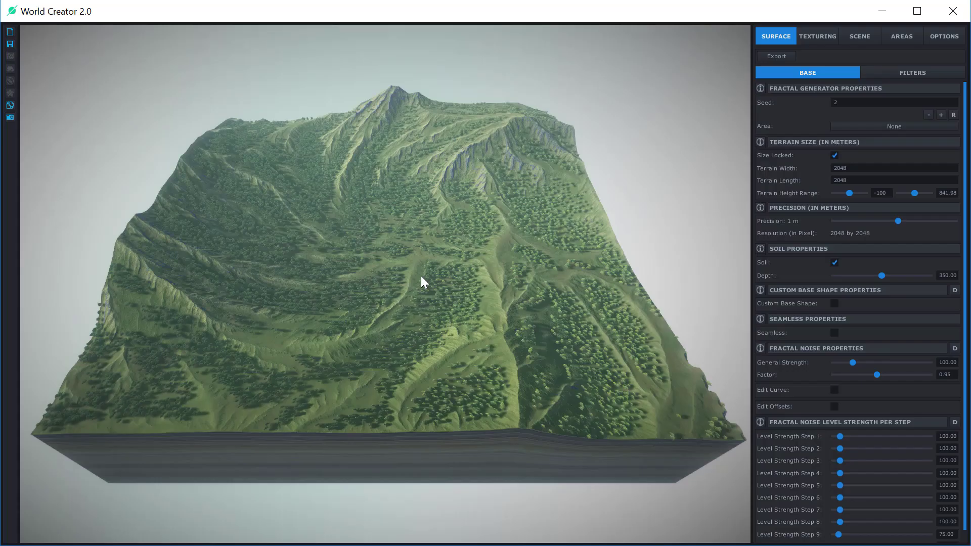
pyautogui.moveTo(644, 390); pyautogui.dragTo(400, 349)
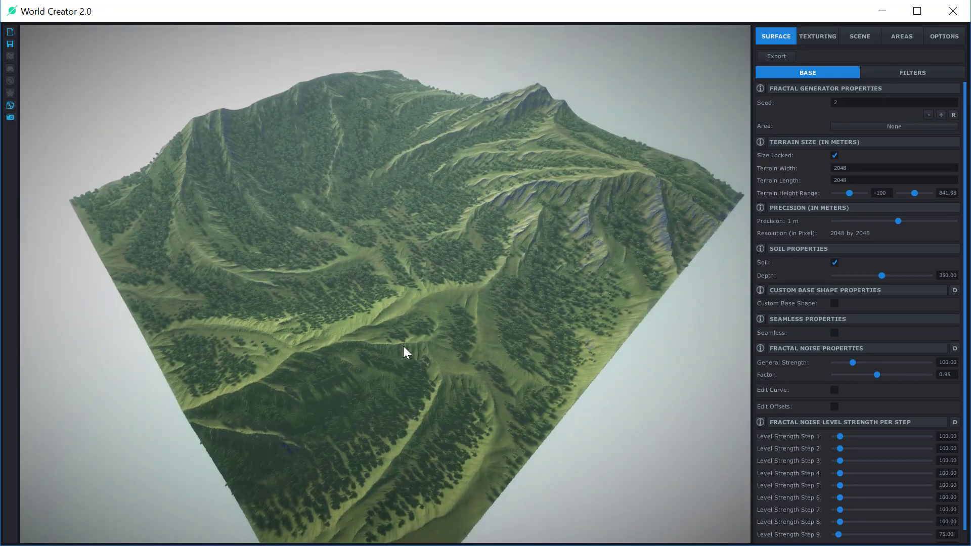
pyautogui.hotkey('alt', 'Tab')
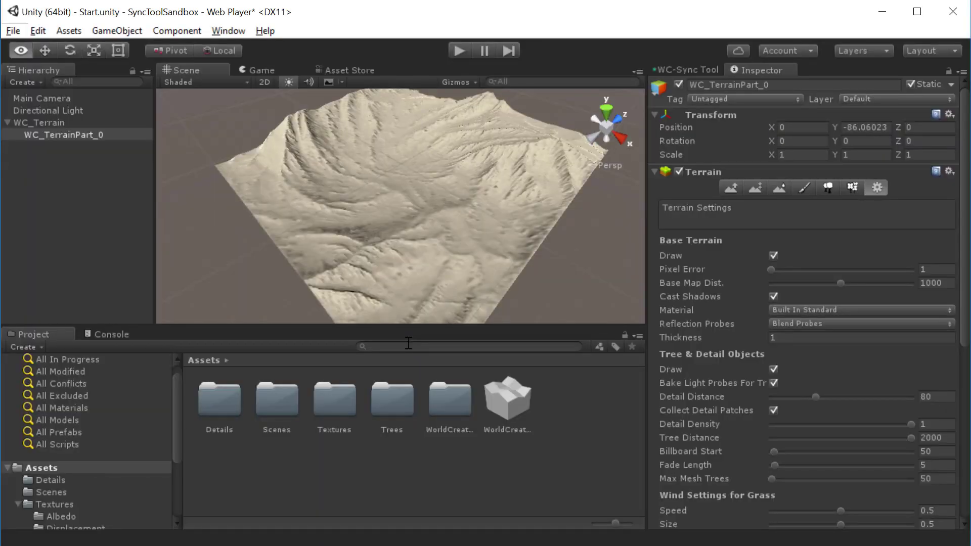
pyautogui.hotkey('alt', 'Tab')
pyautogui.hotkey('alt', 'Tab')
pyautogui.click(688, 70)
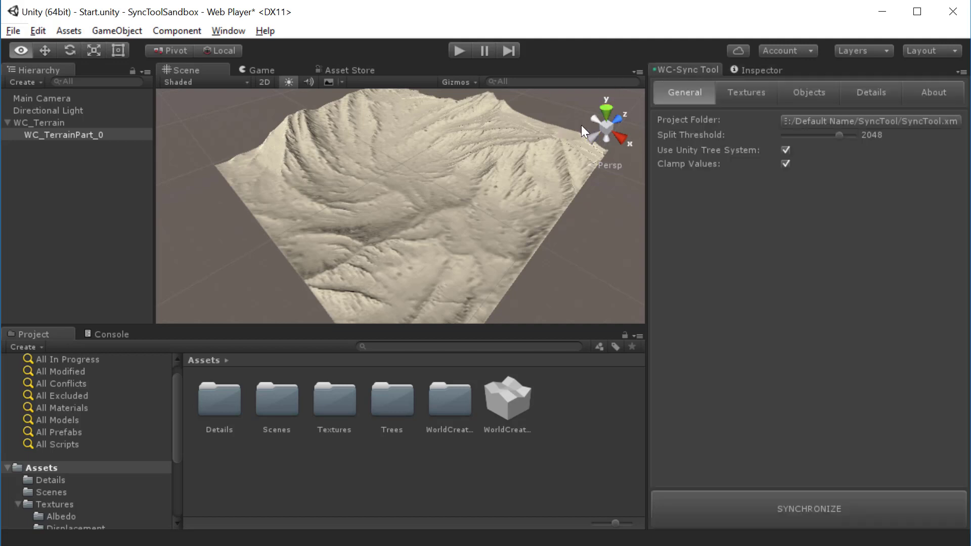
# Step: Show the WC-Sync Tool Textures settings and check World Creator's texture layers
pyautogui.click(743, 101)
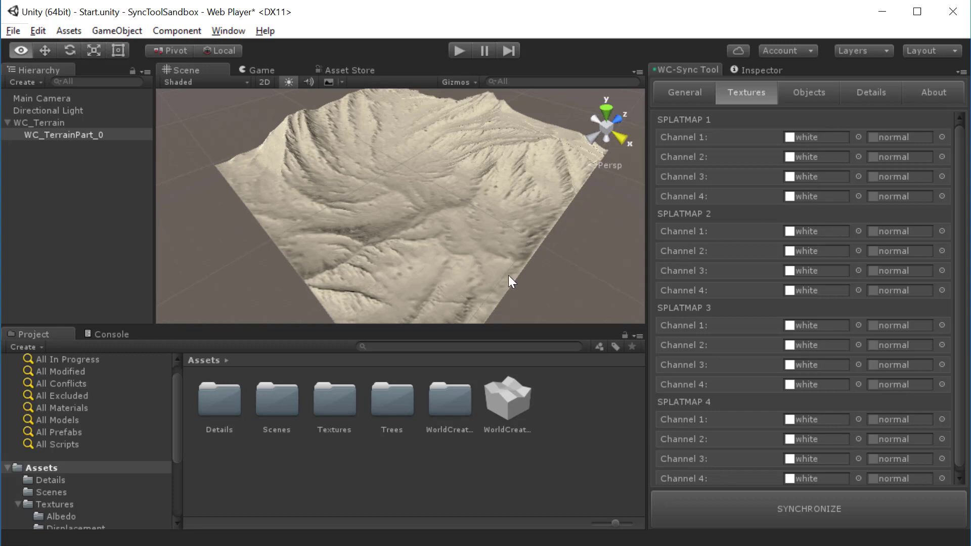
pyautogui.hotkey('alt', 'Tab')
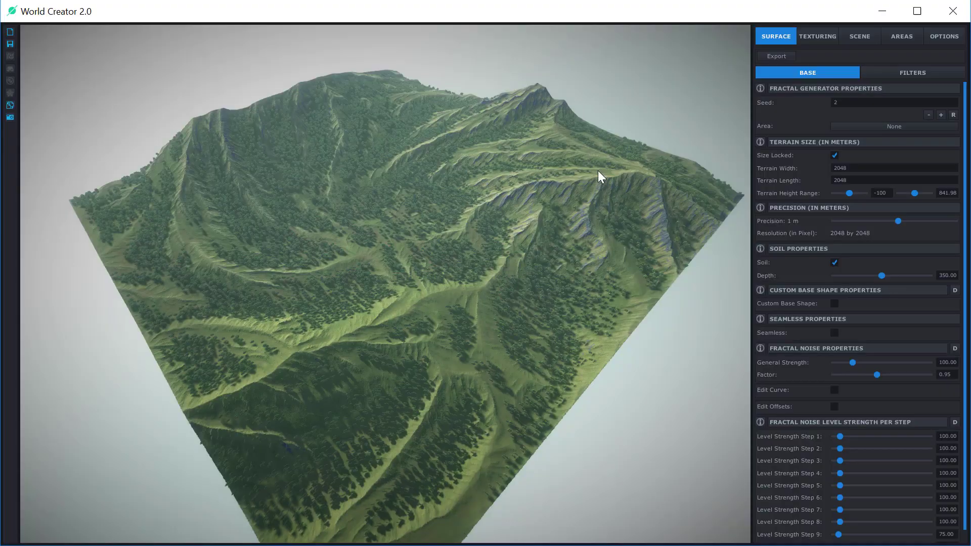
pyautogui.click(819, 36)
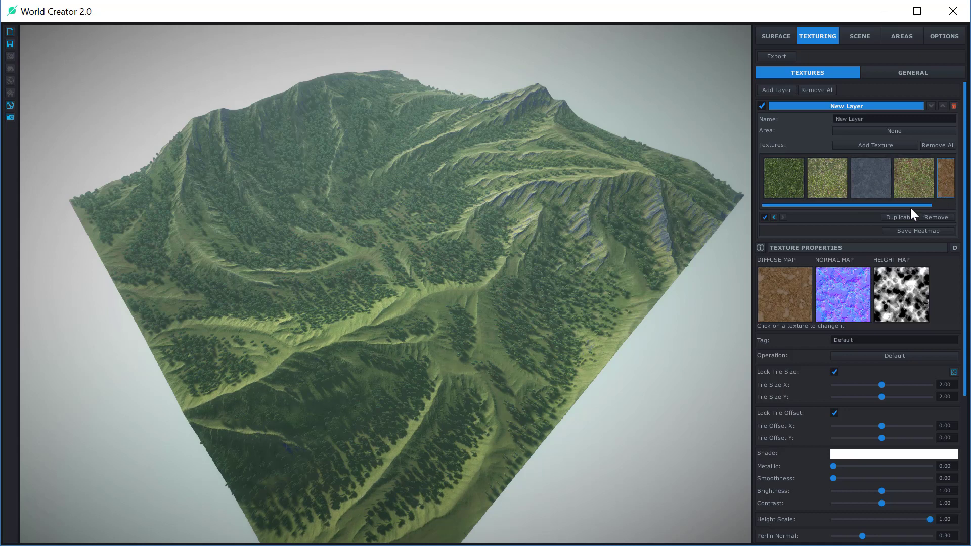
pyautogui.hotkey('alt', 'Tab')
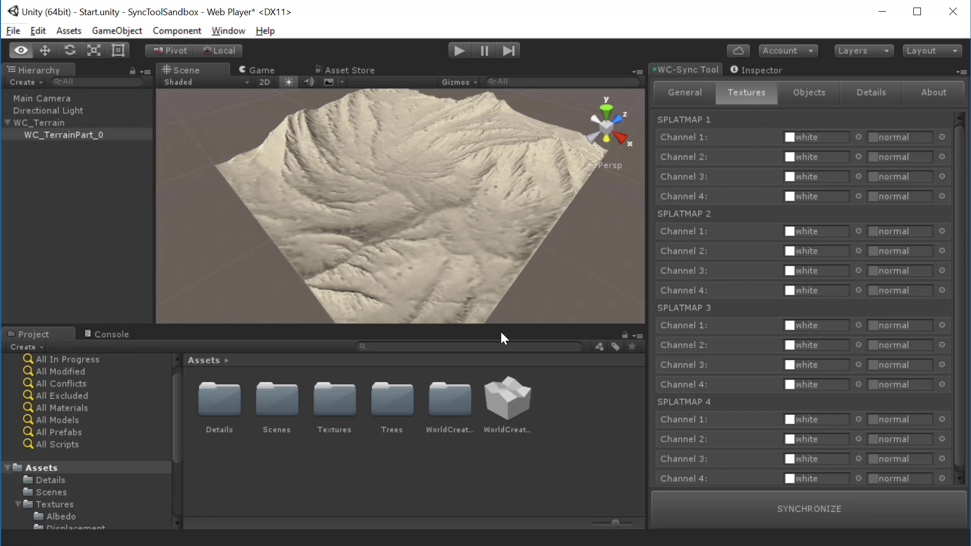
# Step: Assign two grass textures and a stone texture from Textures > Albedo to Splatmap 1 channels 1–3
pyautogui.scroll(-5, 132, 483)
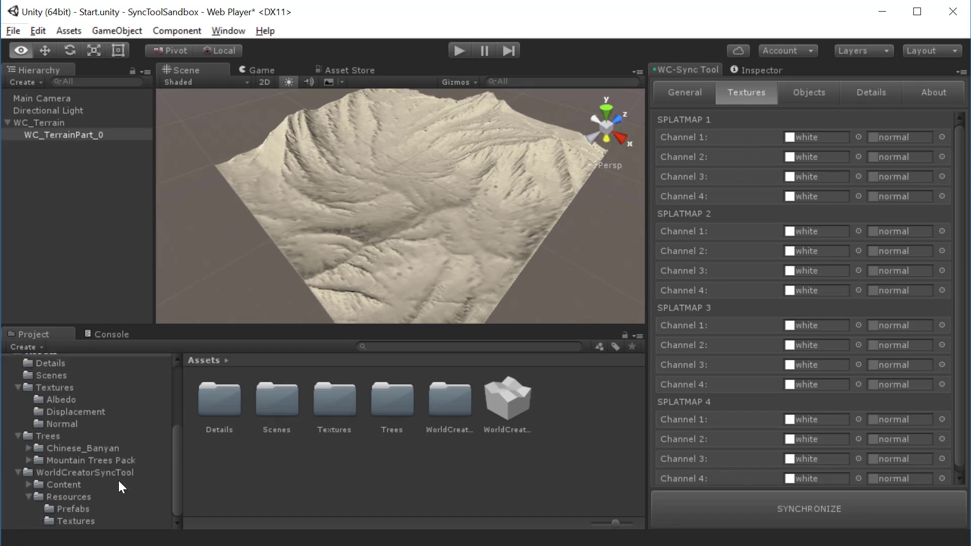
pyautogui.click(60, 399)
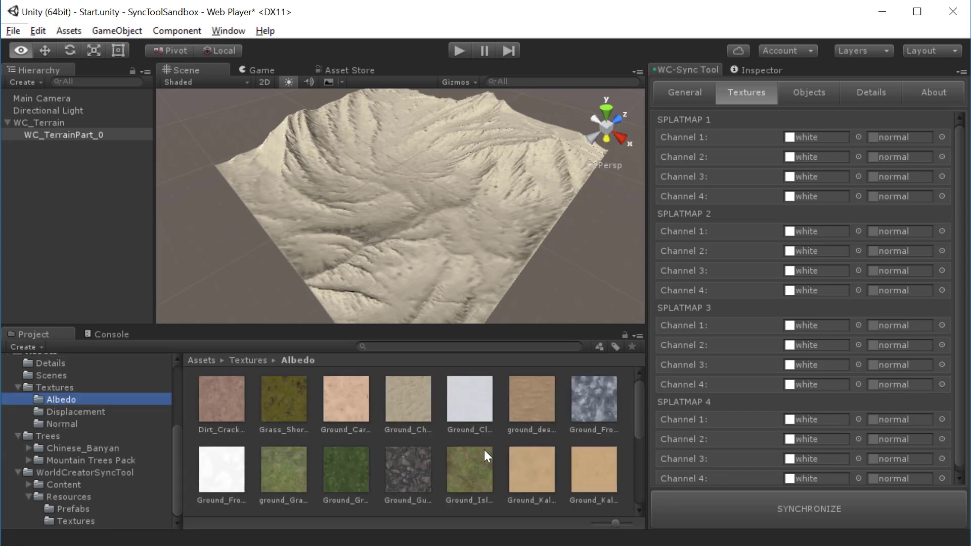
pyautogui.moveTo(333, 473); pyautogui.dragTo(803, 146)
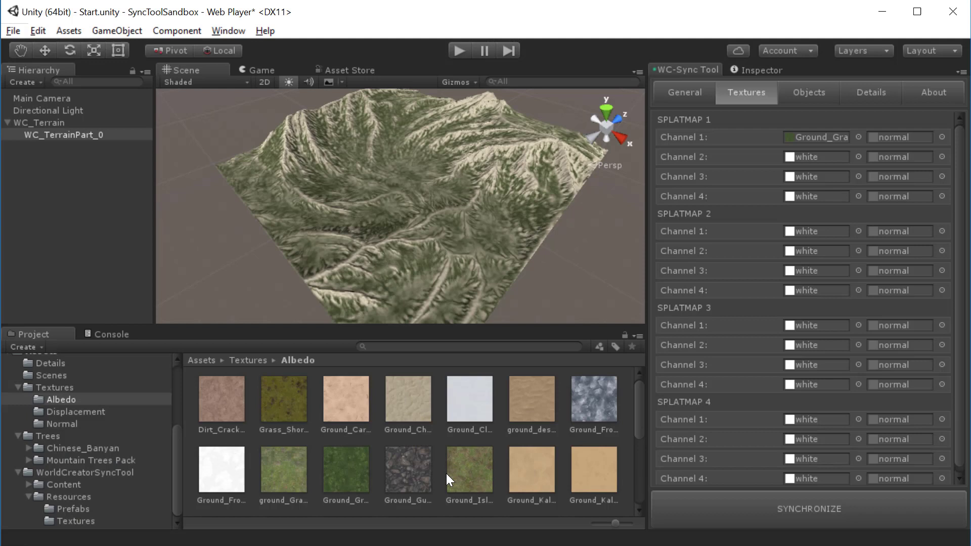
pyautogui.moveTo(302, 461); pyautogui.dragTo(801, 172)
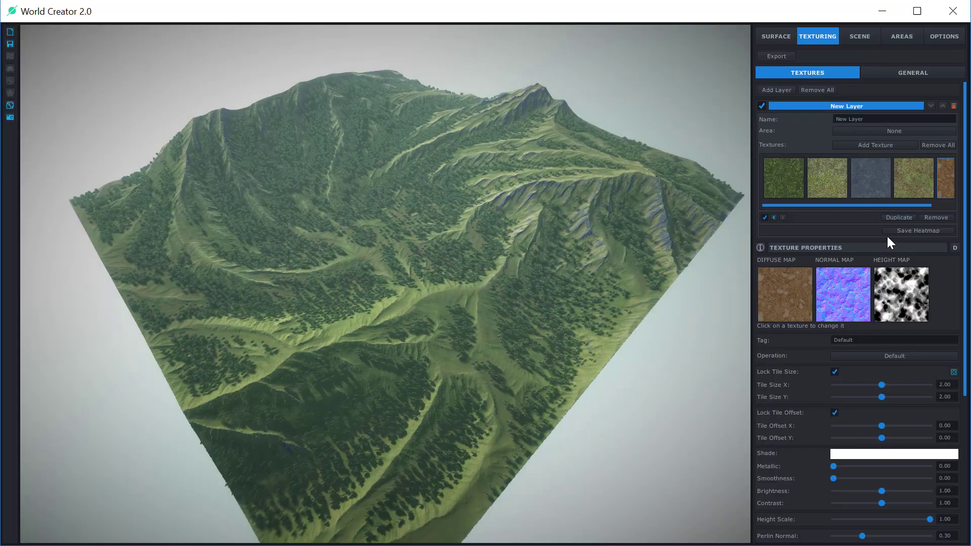
pyautogui.hotkey('alt', 'Tab')
pyautogui.scroll(-2, 449, 455)
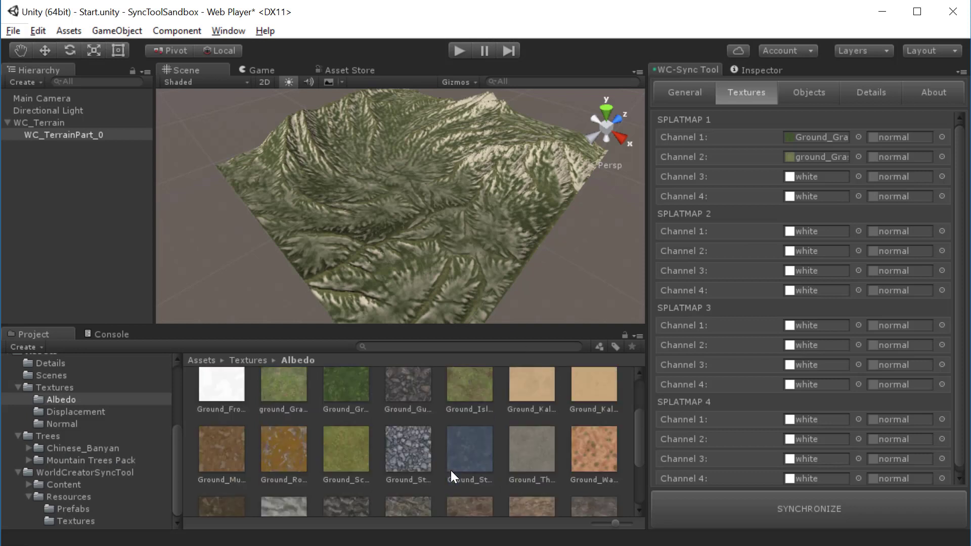
pyautogui.moveTo(469, 450); pyautogui.dragTo(816, 177)
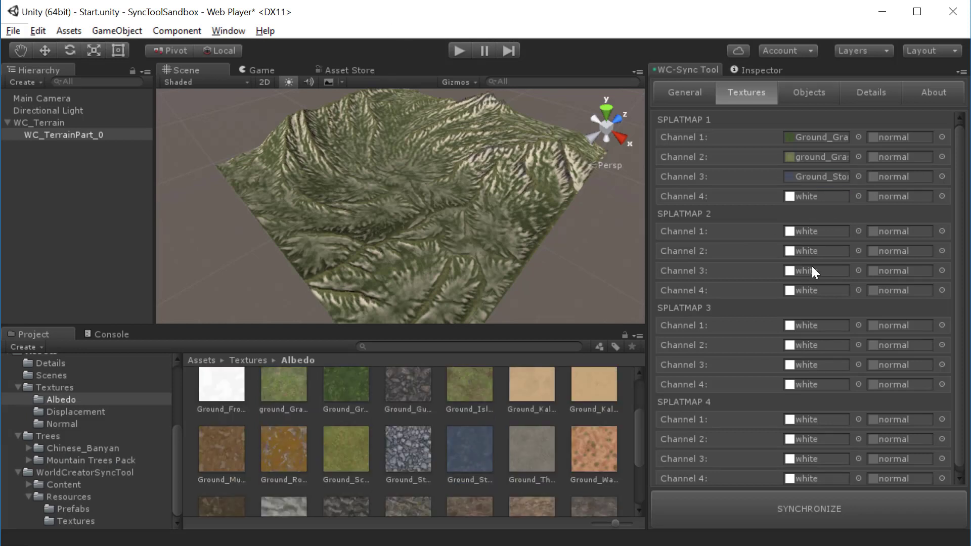
# Step: Assign the remaining ground textures to Splatmap 1 channel 4 and Splatmap 2 channel 1
pyautogui.scroll(-1, 811, 267)
pyautogui.hotkey('alt', 'Tab')
pyautogui.hotkey('alt', 'Tab')
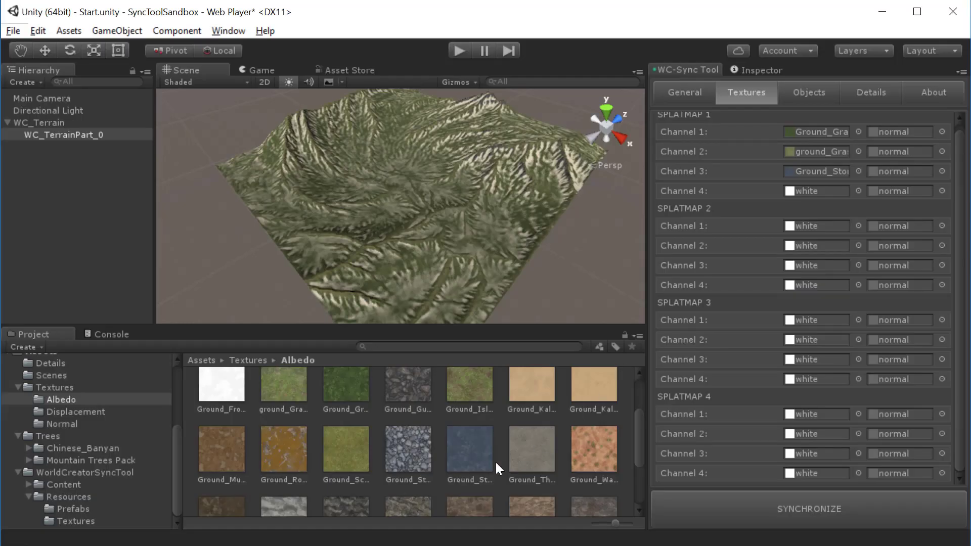
pyautogui.scroll(2, 457, 463)
pyautogui.scroll(-2, 457, 463)
pyautogui.moveTo(481, 429); pyautogui.dragTo(811, 197)
pyautogui.hotkey('alt', 'Tab')
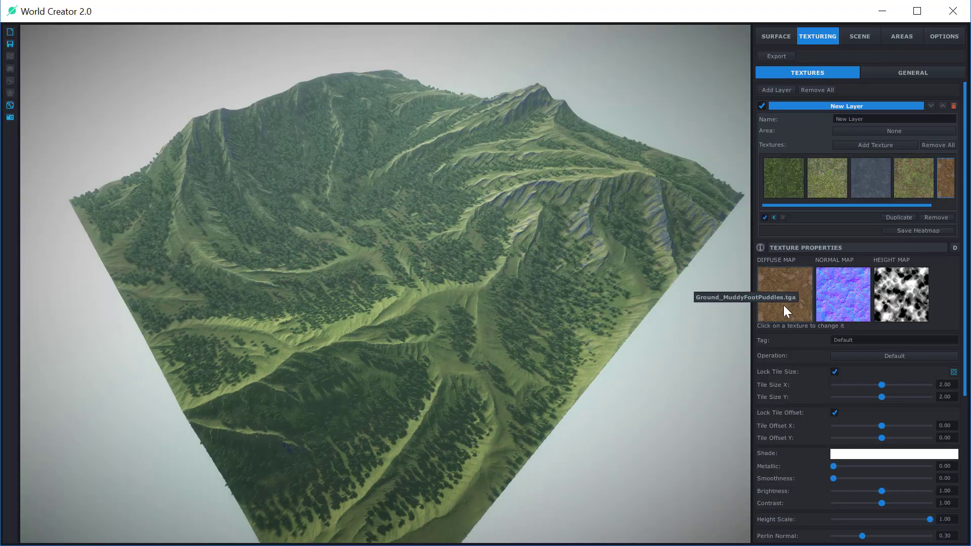
pyautogui.hotkey('alt', 'Tab')
pyautogui.scroll(-1, 219, 496)
pyautogui.moveTo(219, 493); pyautogui.dragTo(810, 227)
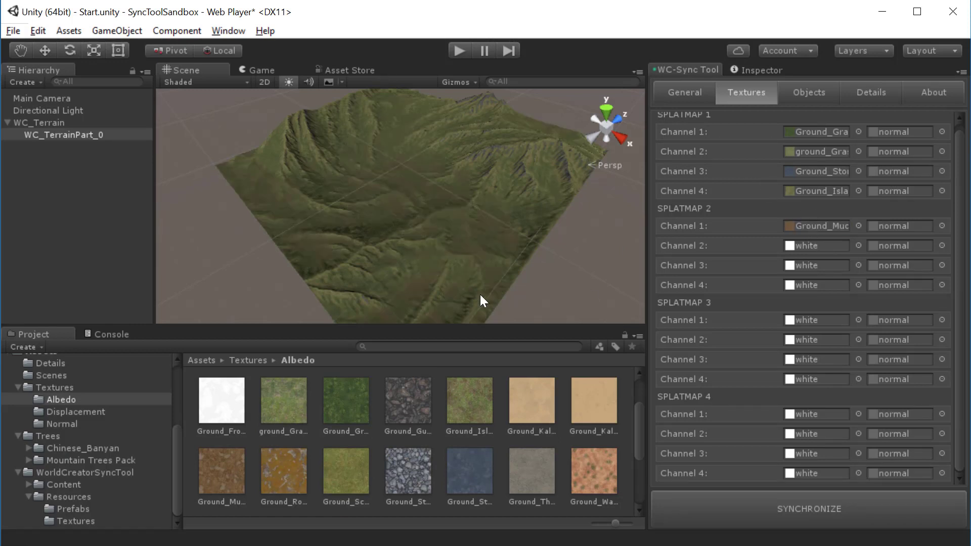
pyautogui.moveTo(452, 262)
pyautogui.keyDown('alt'); pyautogui.mouseDown()
pyautogui.moveTo(489, 255)
pyautogui.moveTo(484, 238)
pyautogui.moveTo(466, 249)
pyautogui.mouseUp(); pyautogui.keyUp('alt')
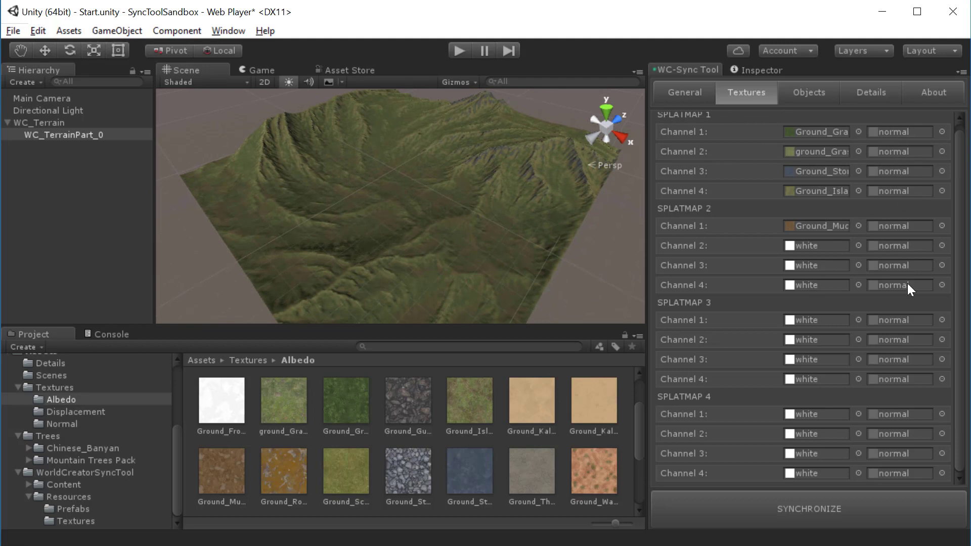
# Step: Browse the Normal and Albedo texture folders, then show the sync tool's Objects settings
pyautogui.click(59, 425)
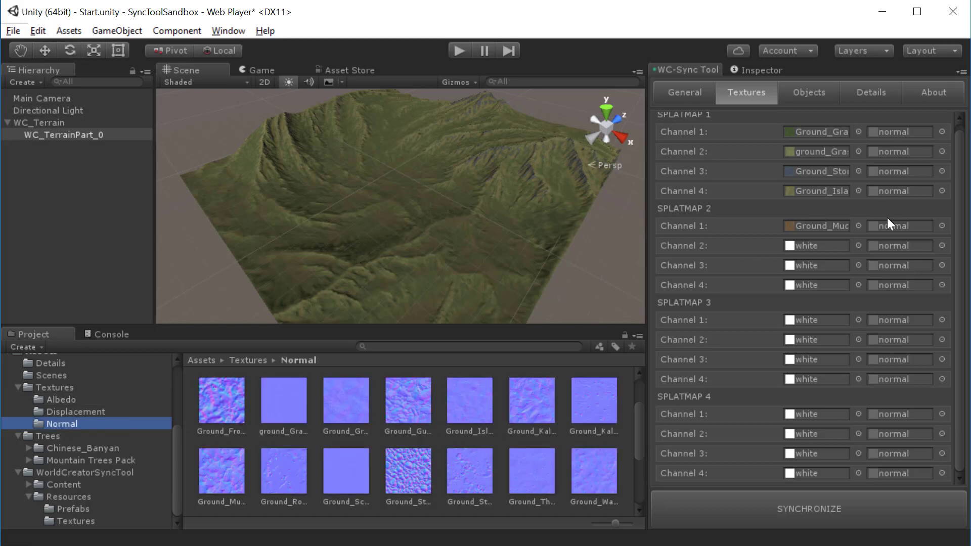
pyautogui.click(61, 399)
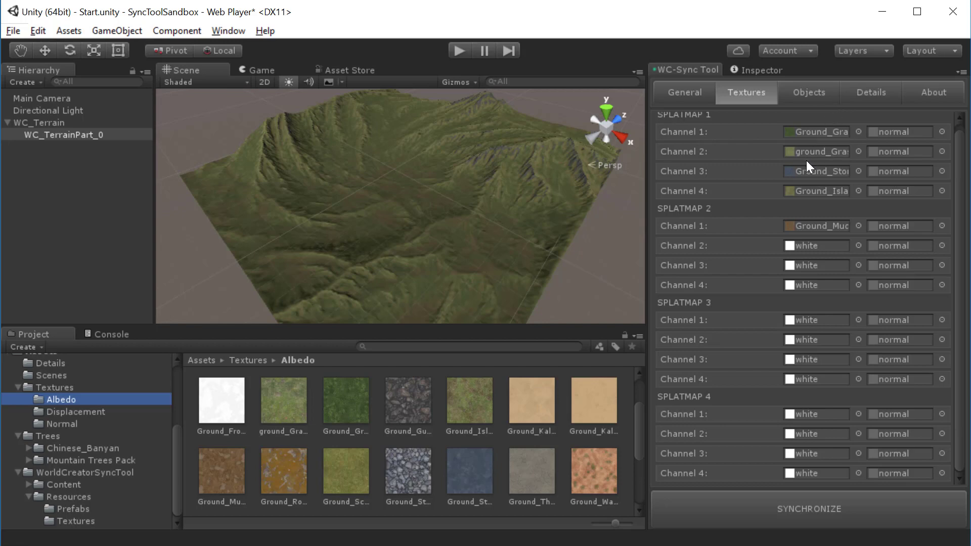
pyautogui.click(809, 92)
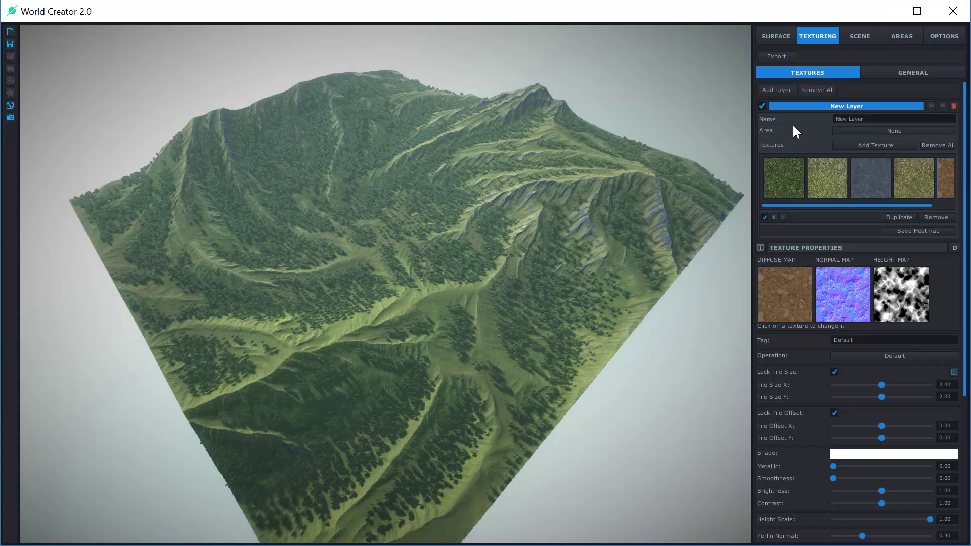
# Step: Show World Creator's Scene objects layer and the first tree model's distribution settings
pyautogui.click(859, 38)
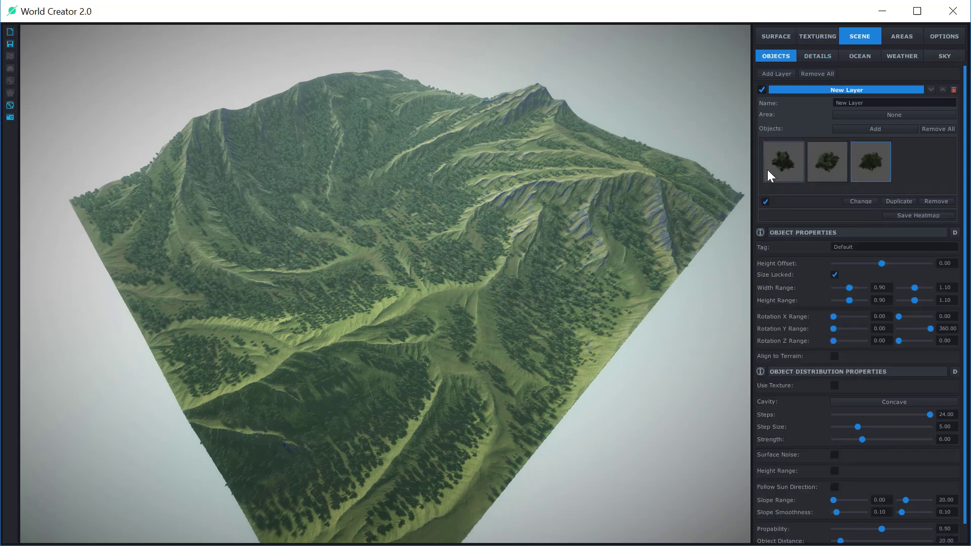
pyautogui.click(784, 168)
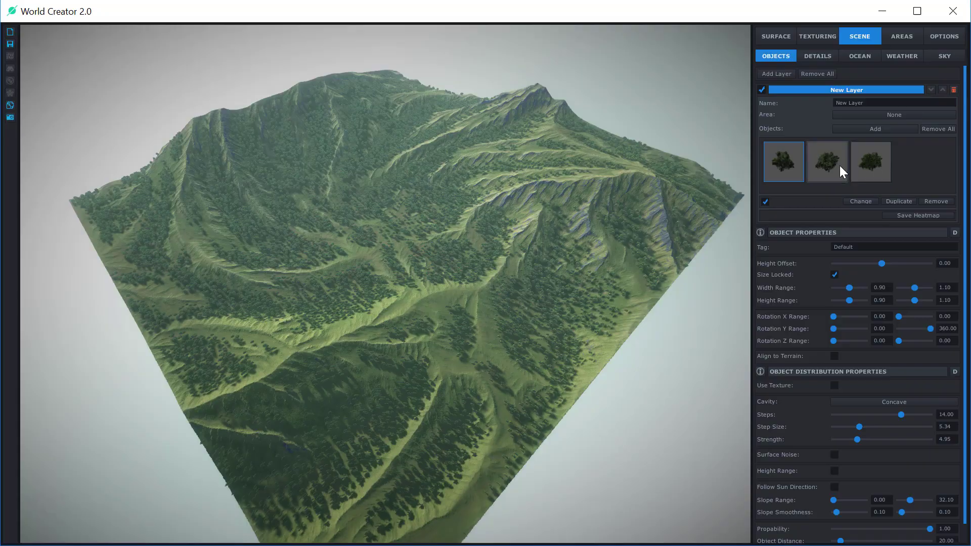
# Step: Back in Unity, open the Trees > Chinese_Banyan asset folder
pyautogui.hotkey('alt', 'Tab')
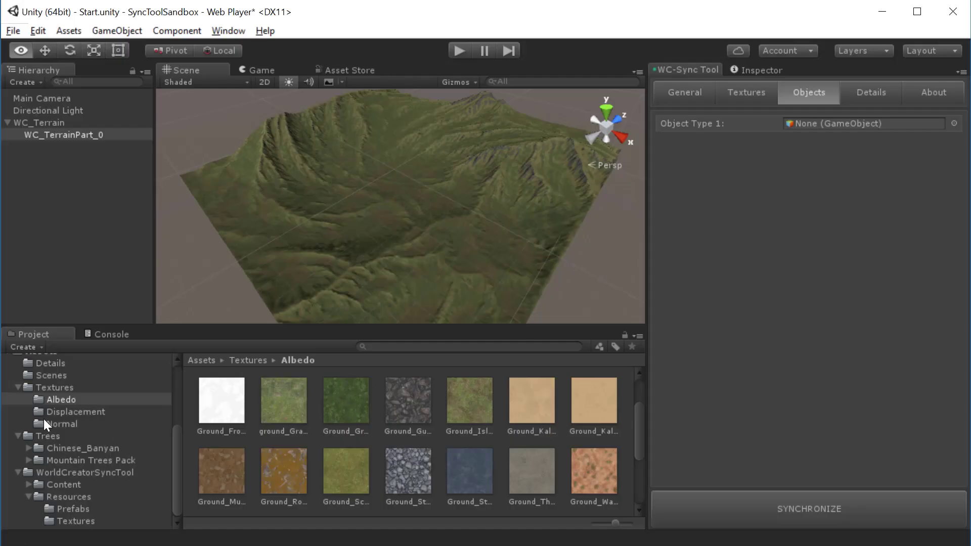
pyautogui.click(18, 388)
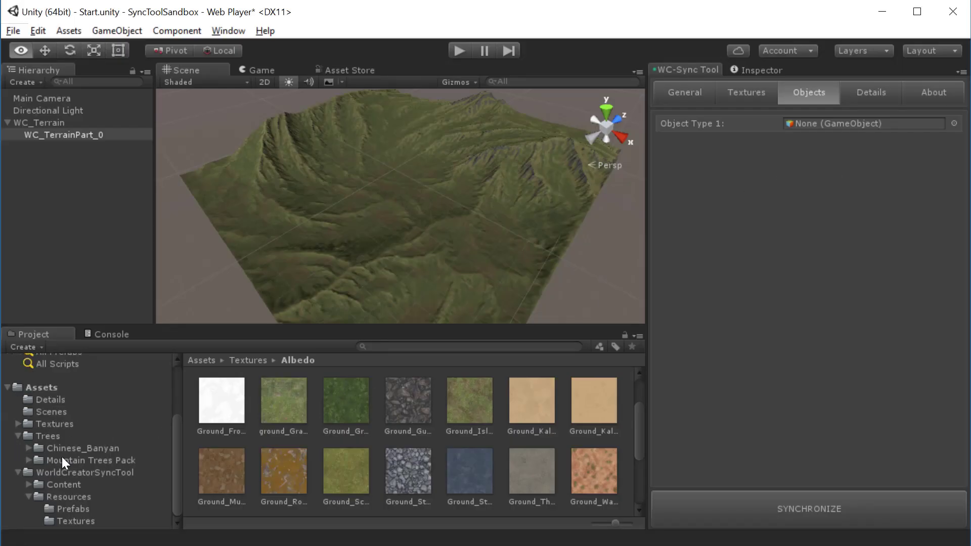
pyautogui.click(28, 448)
pyautogui.click(35, 448)
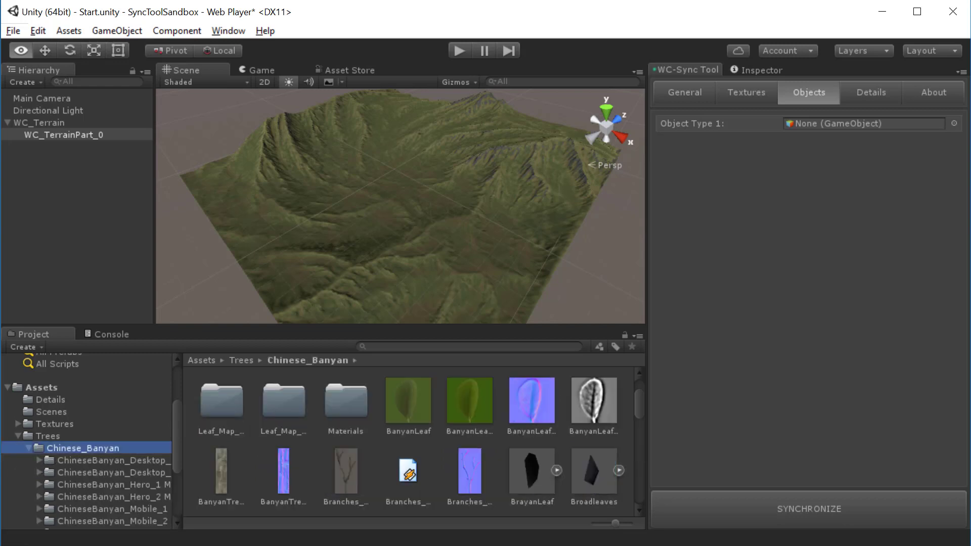
pyautogui.scroll(-3, 551, 431)
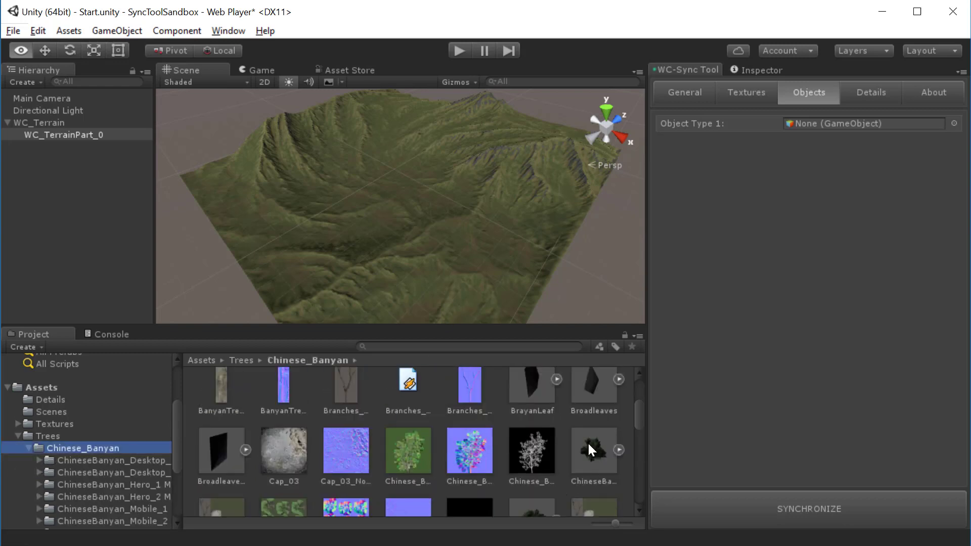
pyautogui.scroll(-2, 589, 449)
# Step: Assign ChineseBanyan_Desktop_1, ChineseBanyan_Desktop_2 and ChineseBanyan_Hero_1 as object types 1–3
pyautogui.moveTo(591, 419); pyautogui.dragTo(812, 126)
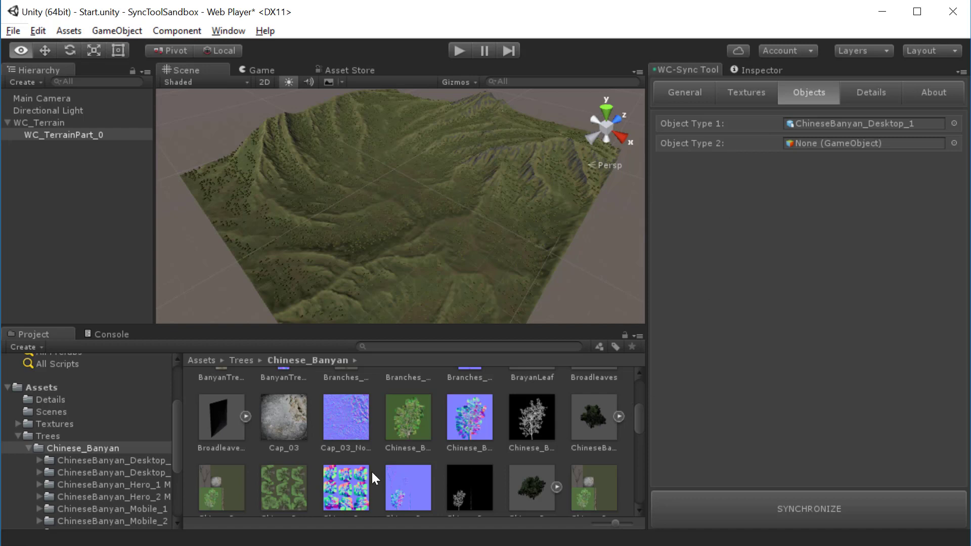
pyautogui.scroll(-1, 435, 471)
pyautogui.moveTo(526, 453); pyautogui.dragTo(863, 143)
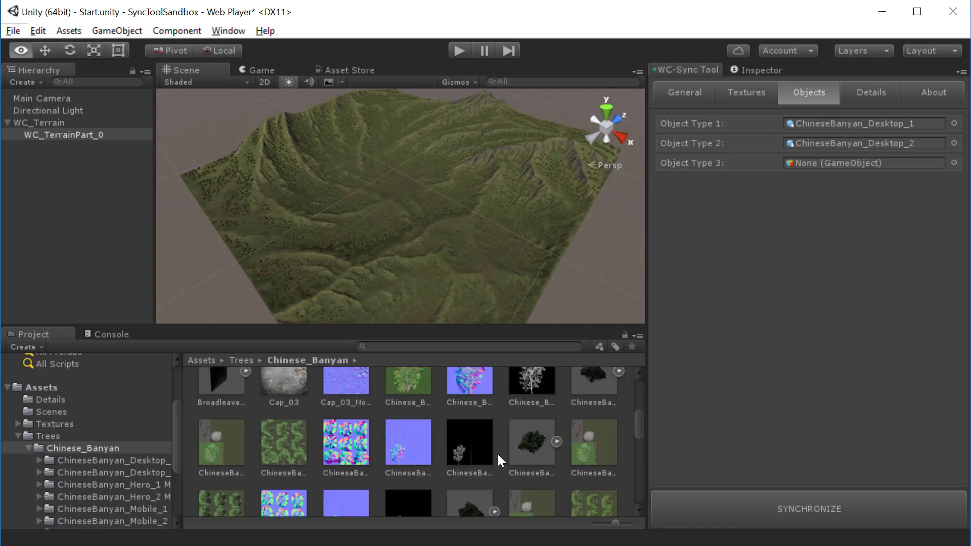
pyautogui.scroll(-1, 496, 454)
pyautogui.moveTo(467, 466); pyautogui.dragTo(835, 163)
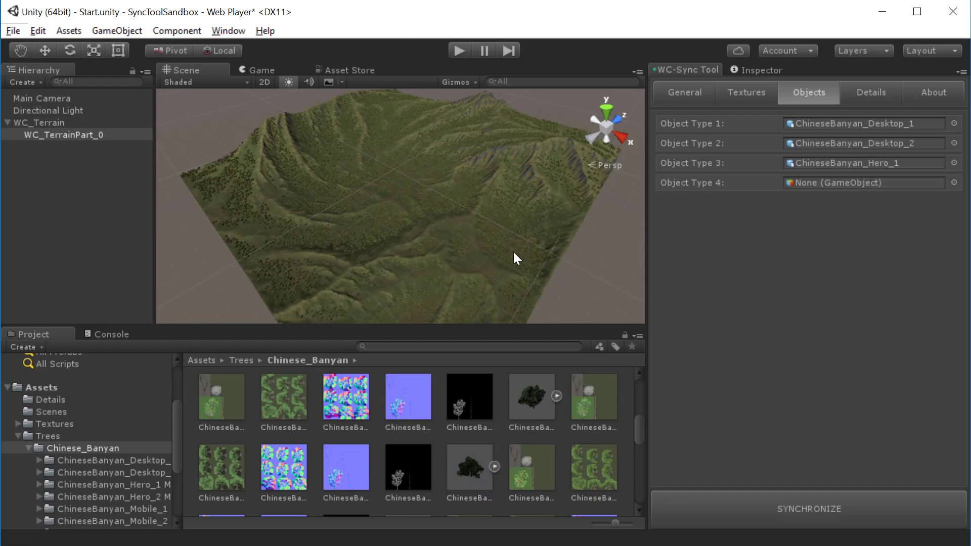
# Step: Pan and orbit the Scene view along the newly forested mountain ridges
pyautogui.moveTo(478, 247); pyautogui.dragTo(455, 196)
pyautogui.scroll(6, 454, 244)
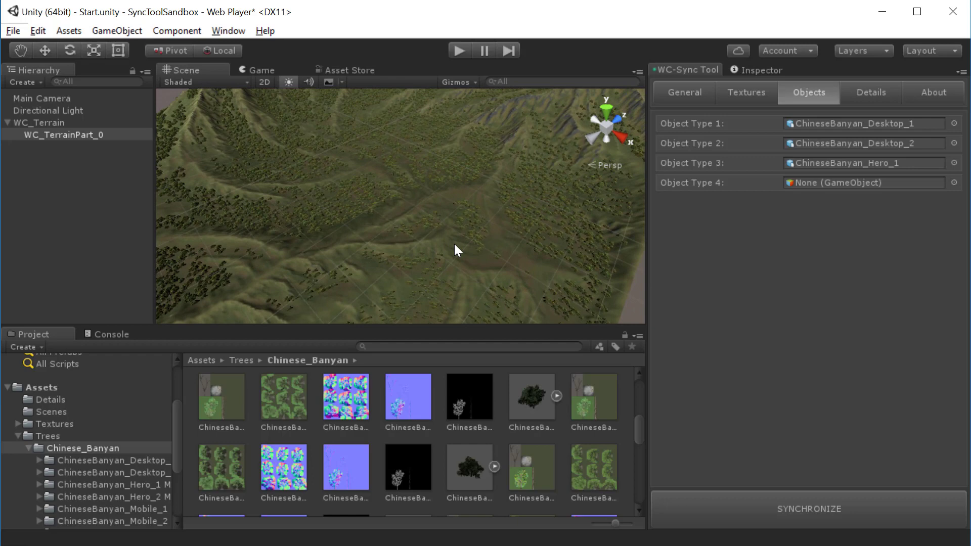
pyautogui.keyDown('alt'); pyautogui.moveTo(454, 242); pyautogui.dragTo(438, 230); pyautogui.keyUp('alt')
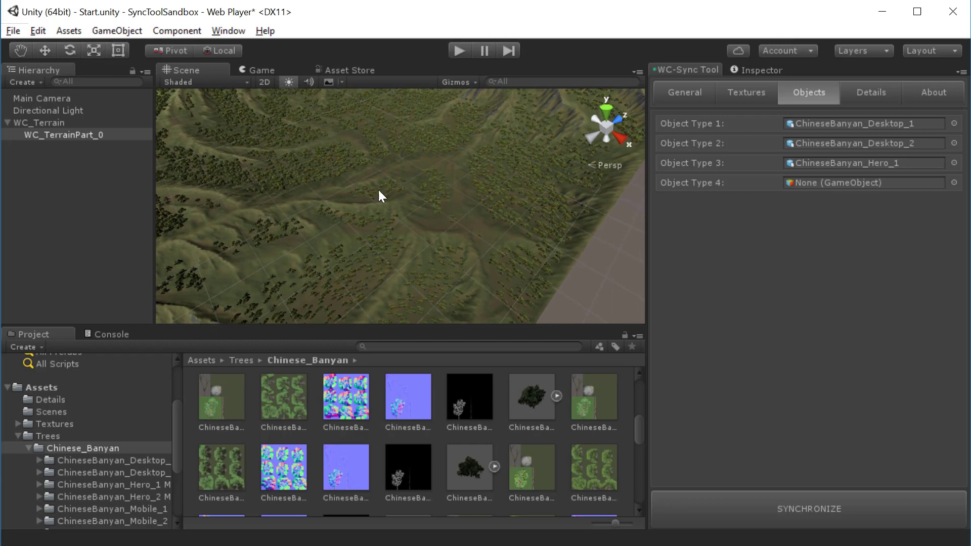
pyautogui.hotkey('alt', 'Tab')
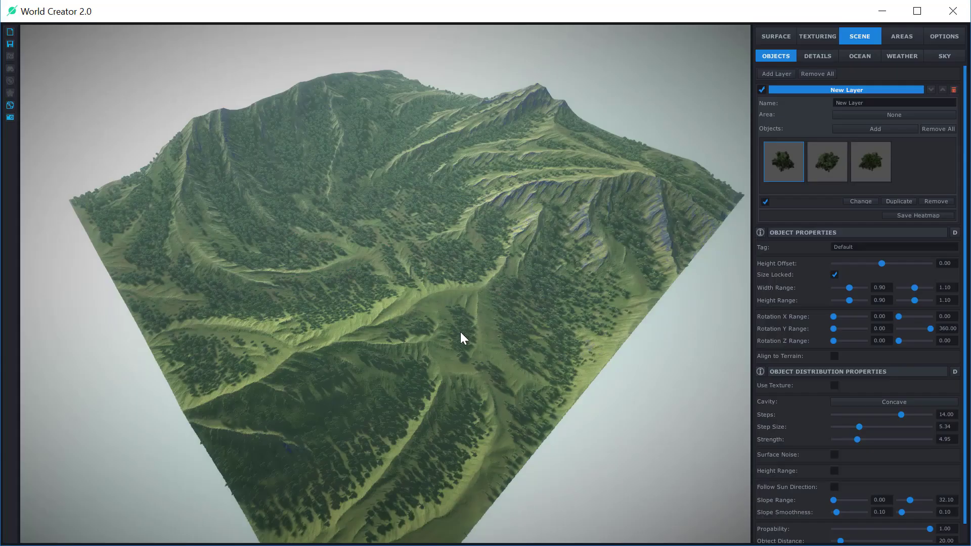
pyautogui.scroll(6, 462, 344)
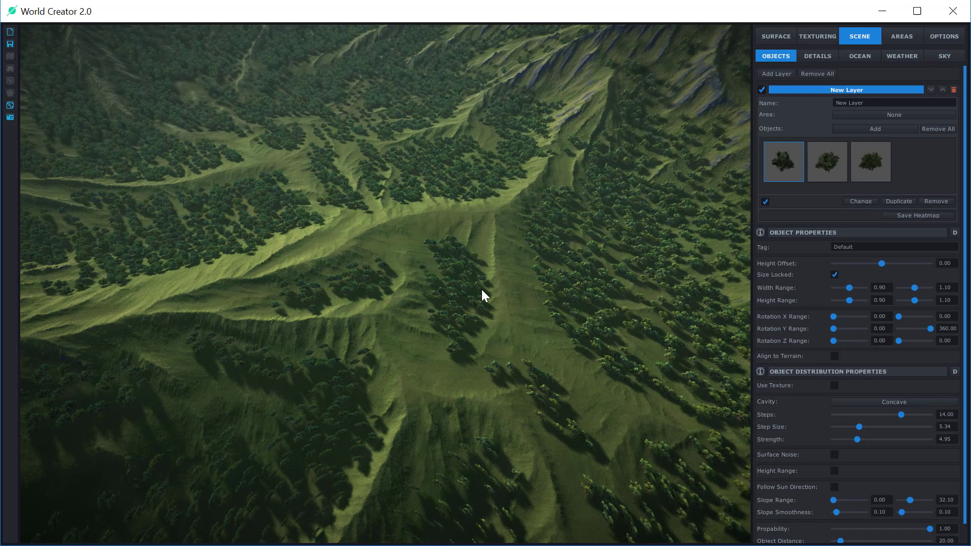
pyautogui.moveTo(348, 271); pyautogui.dragTo(399, 192)
pyautogui.hotkey('alt', 'Tab')
# Step: In the sync tool's Details settings, assign GrassFrond01AlbedoAlpha as Detail Type 1
pyautogui.click(875, 95)
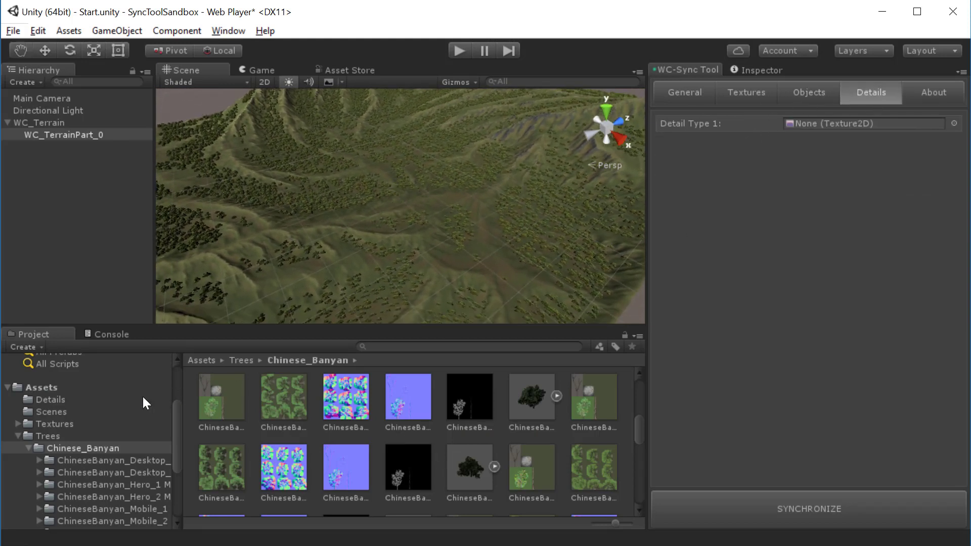
pyautogui.click(19, 436)
pyautogui.click(50, 424)
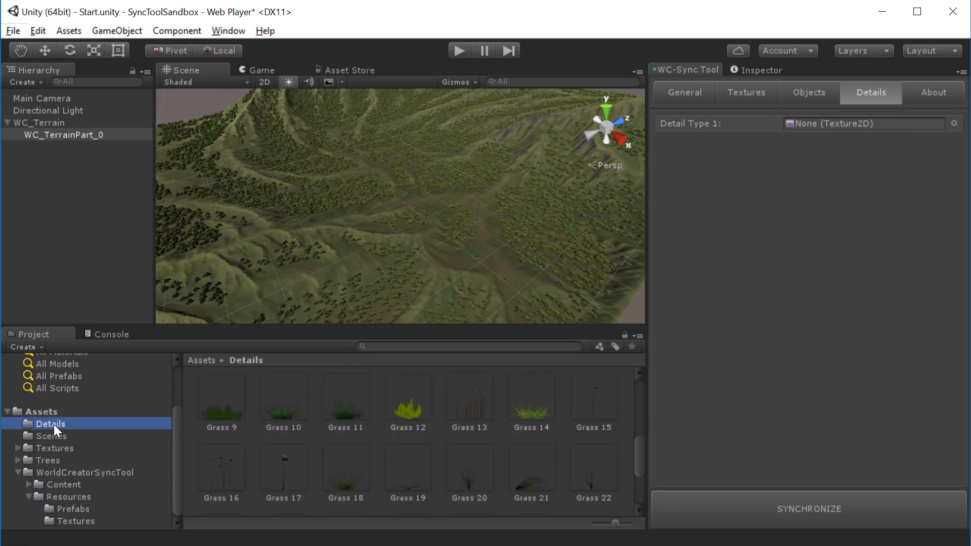
pyautogui.scroll(-3, 544, 439)
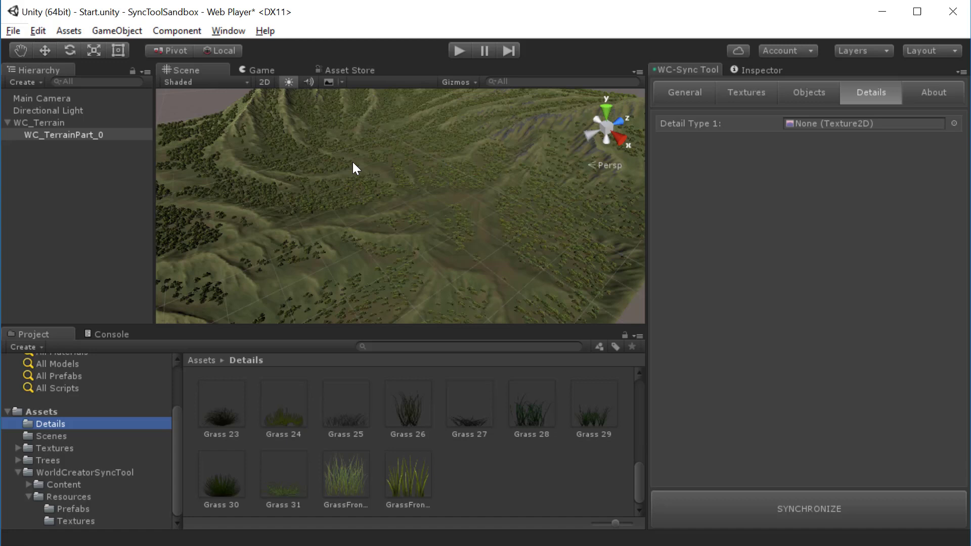
pyautogui.moveTo(345, 475); pyautogui.dragTo(827, 126)
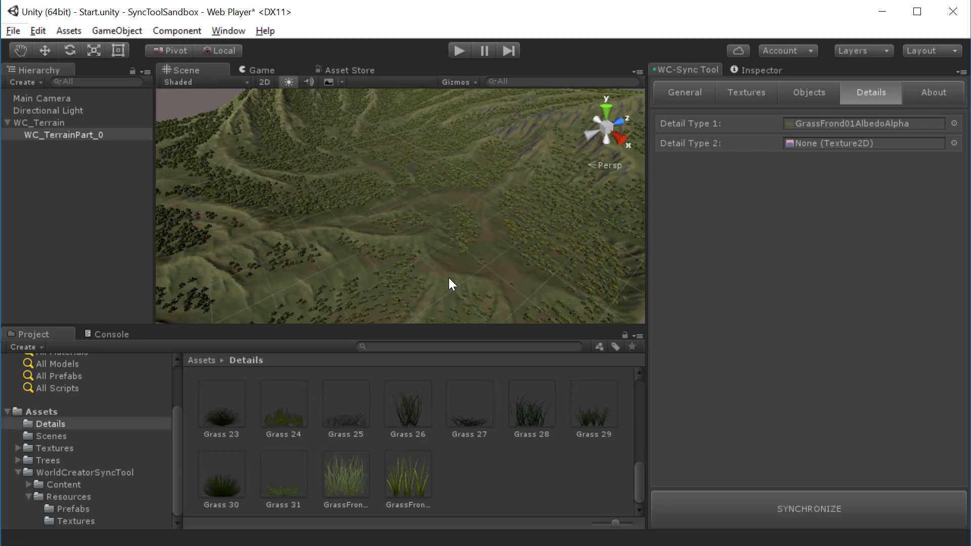
# Step: Assign GrassFrond01AlbedoAlpha as Detail Type 2 as well, viewing the grassy terrain close up
pyautogui.scroll(10, 566, 262)
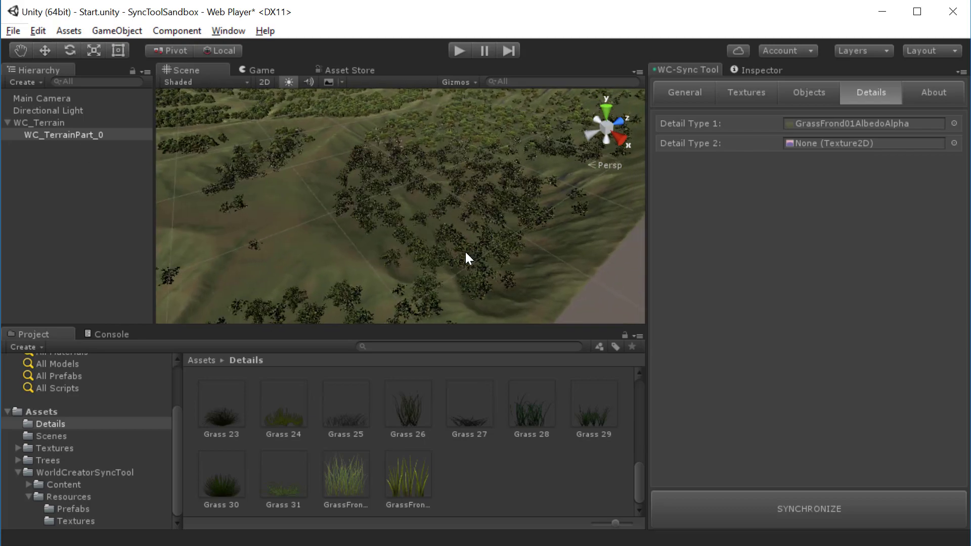
pyautogui.moveTo(472, 238); pyautogui.dragTo(390, 247, button='right')
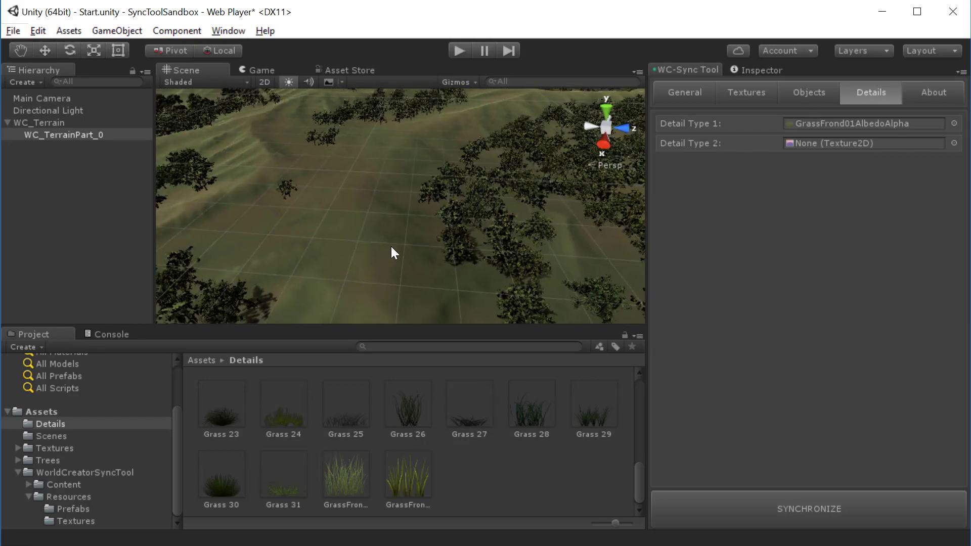
pyautogui.scroll(6, 390, 246)
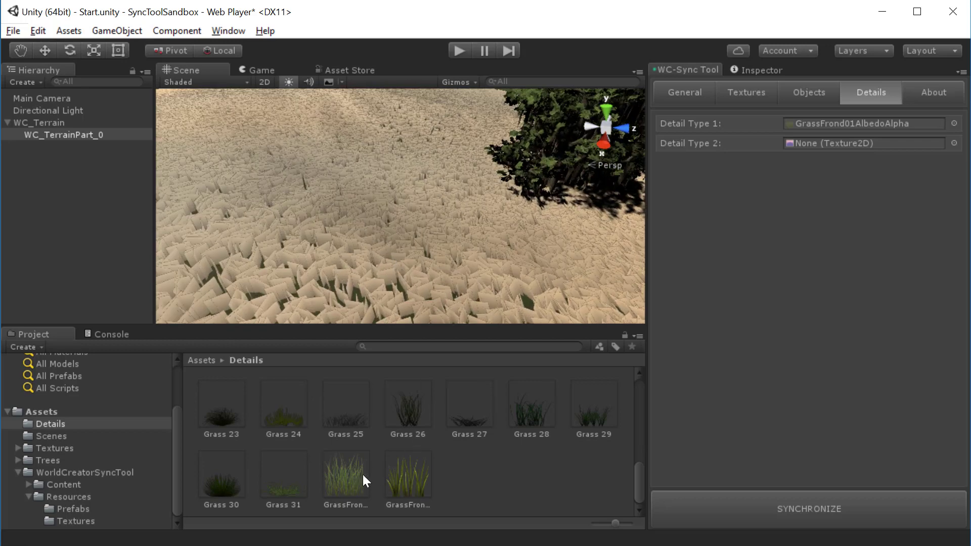
pyautogui.moveTo(362, 474); pyautogui.dragTo(841, 144)
pyautogui.moveTo(407, 282); pyautogui.dragTo(388, 298, button='right')
pyautogui.scroll(-10, 405, 295)
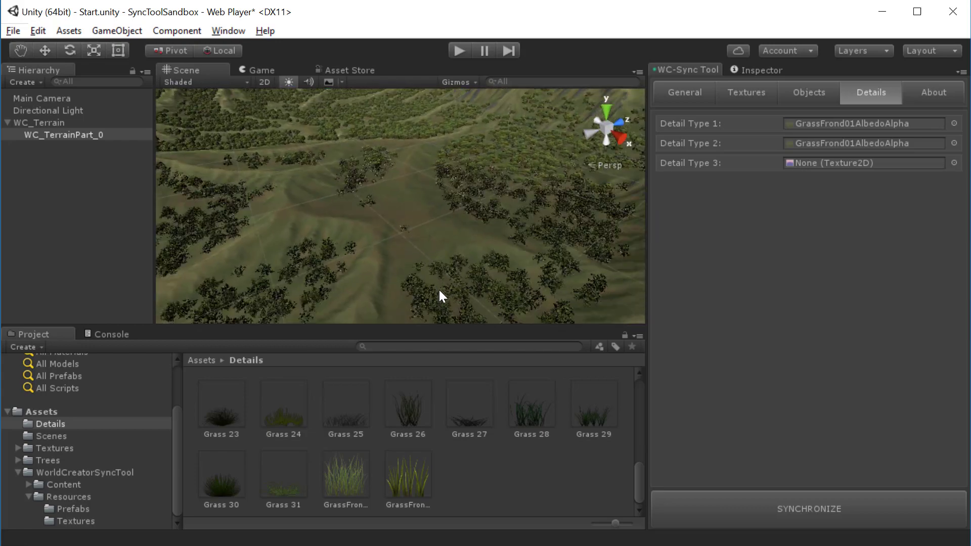
pyautogui.scroll(-5, 435, 273)
pyautogui.moveTo(433, 249); pyautogui.dragTo(470, 233, button='right')
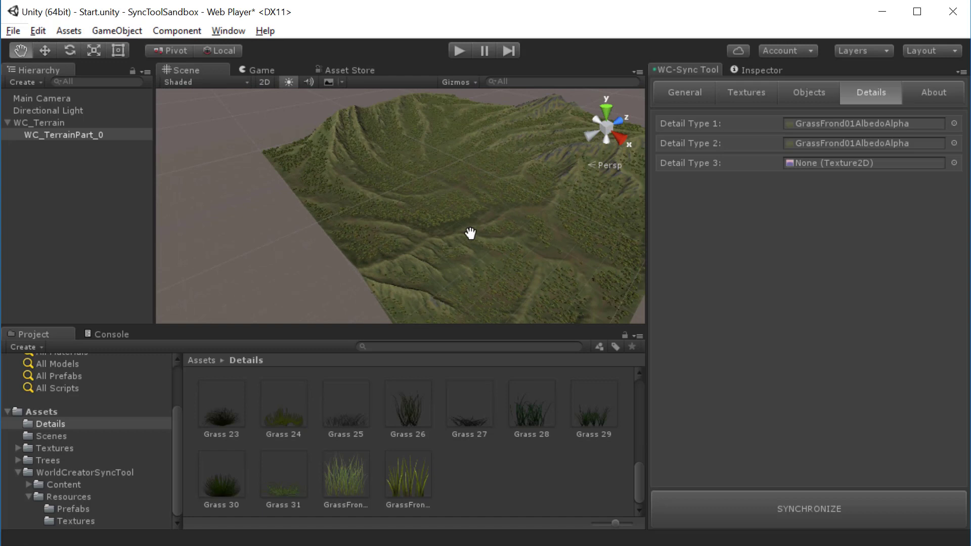
pyautogui.moveTo(470, 233); pyautogui.dragTo(412, 243, button='middle')
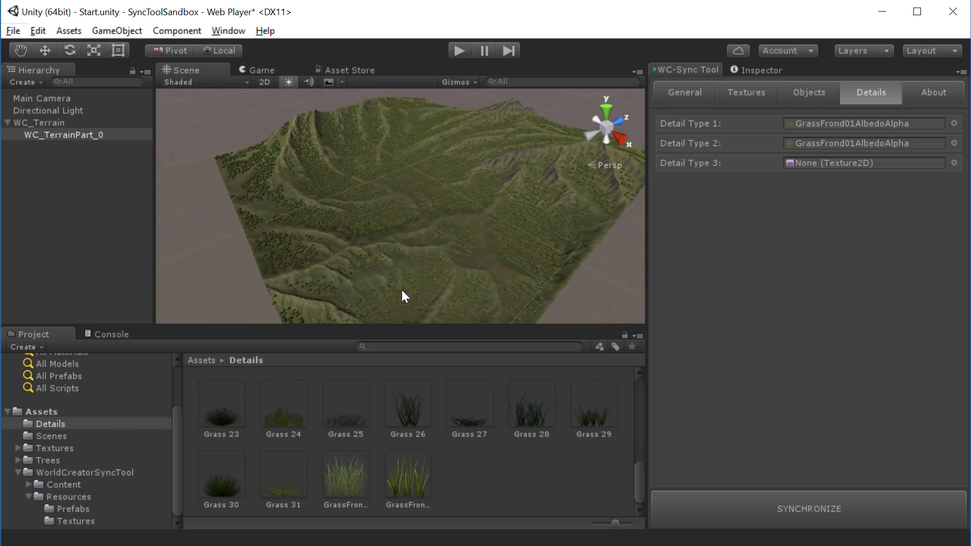
pyautogui.moveTo(447, 282); pyautogui.dragTo(450, 265, button='right')
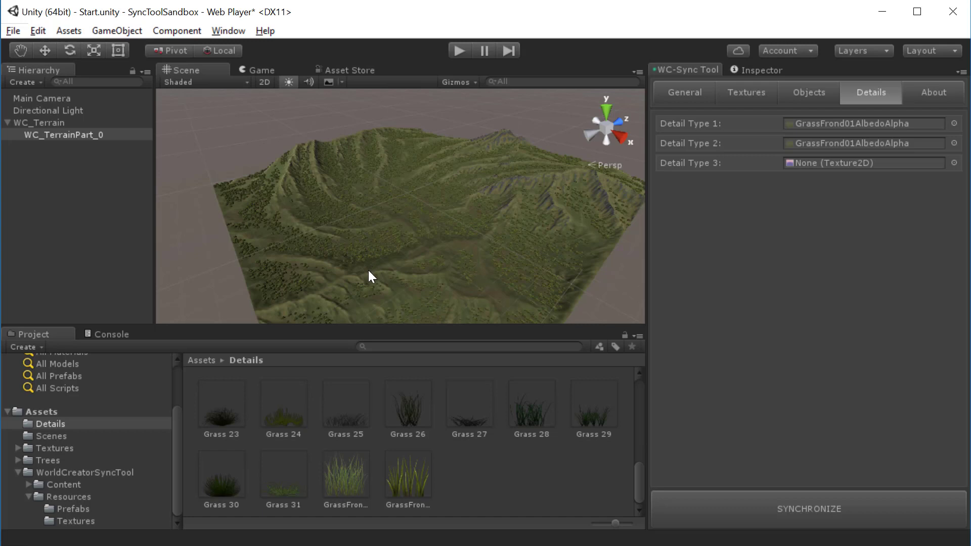
# Step: Raise World Creator's terrain seed from 2 to 3 and export it for the SYNC Tool
pyautogui.hotkey('alt', 'Tab')
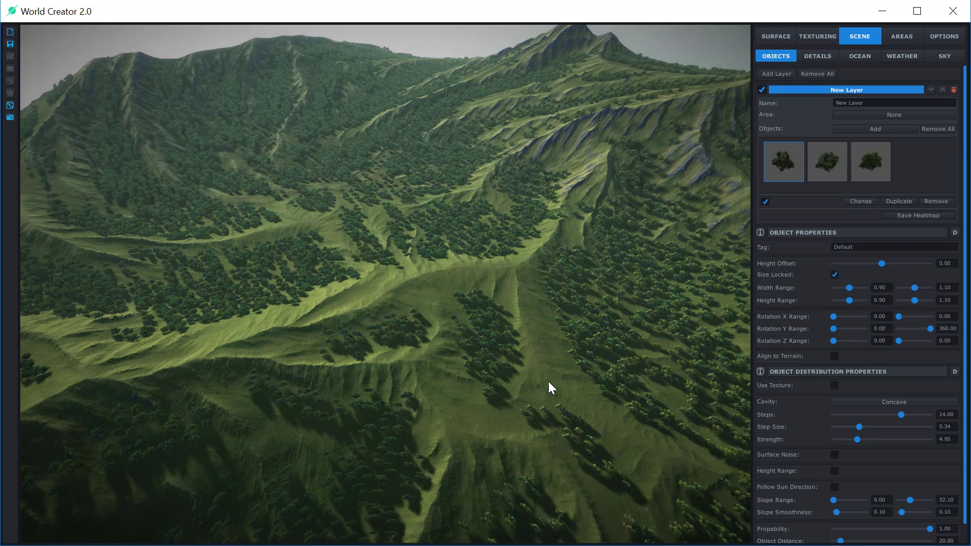
pyautogui.scroll(-6, 526, 339)
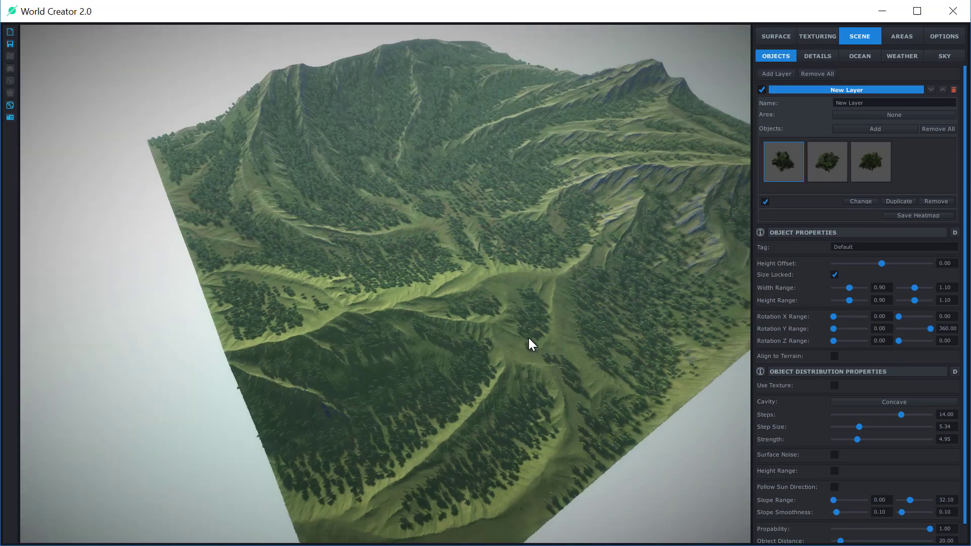
pyautogui.moveTo(529, 337); pyautogui.dragTo(443, 330, button='middle')
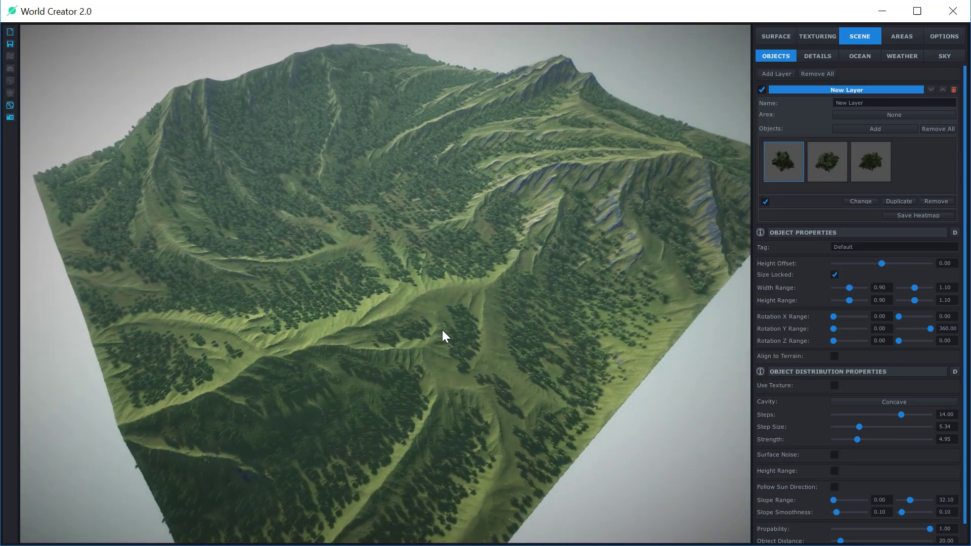
pyautogui.click(776, 37)
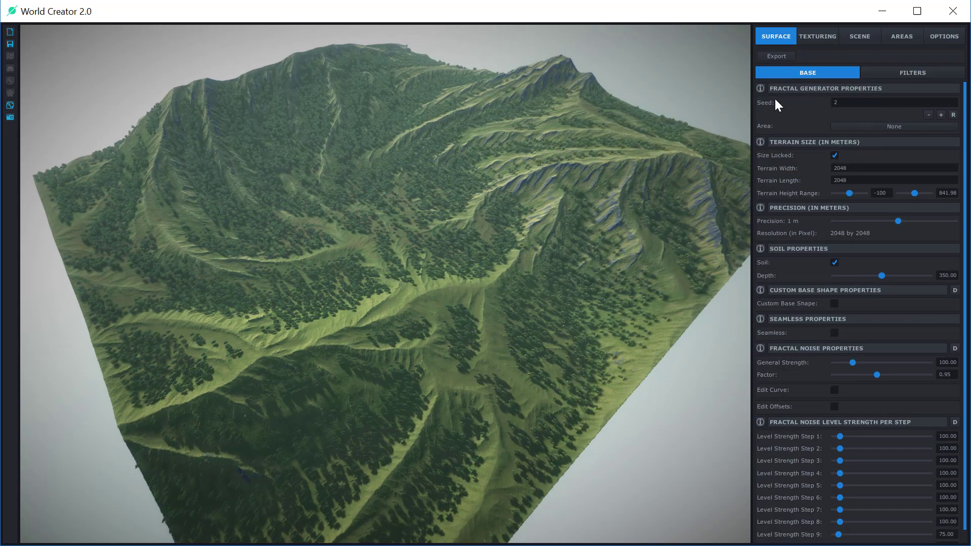
pyautogui.click(940, 115)
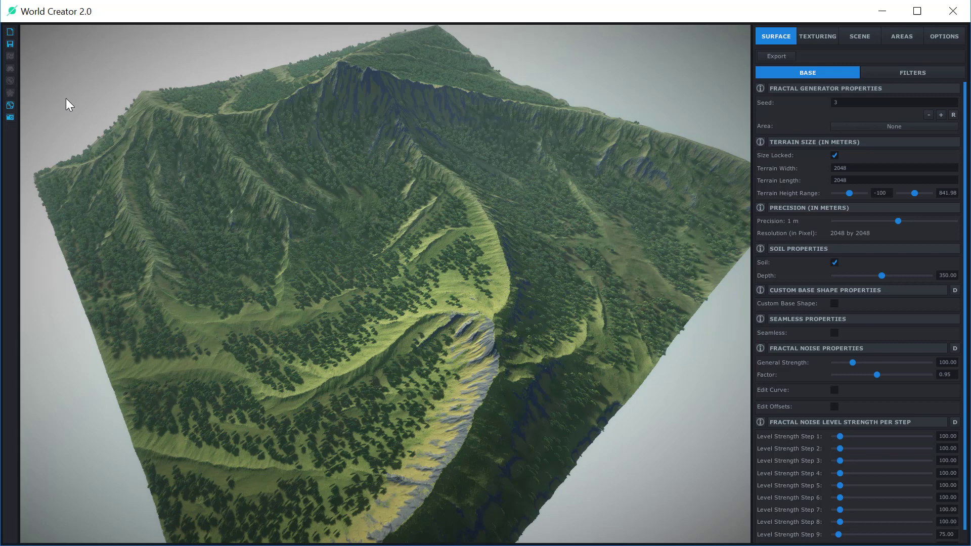
pyautogui.click(10, 105)
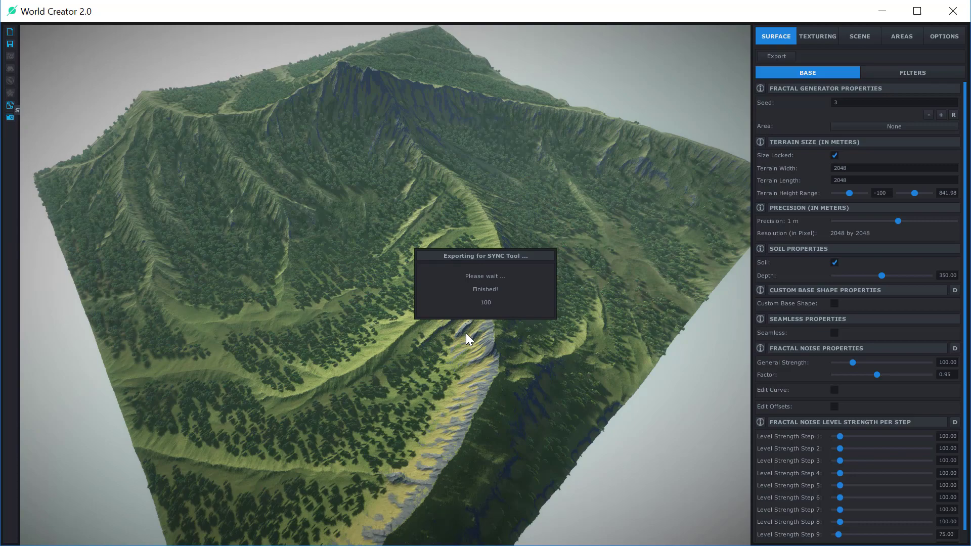
# Step: Show the sync tool's General settings (split threshold 2048) and view the reshaped seed-3 terrain
pyautogui.hotkey('alt', 'Tab')
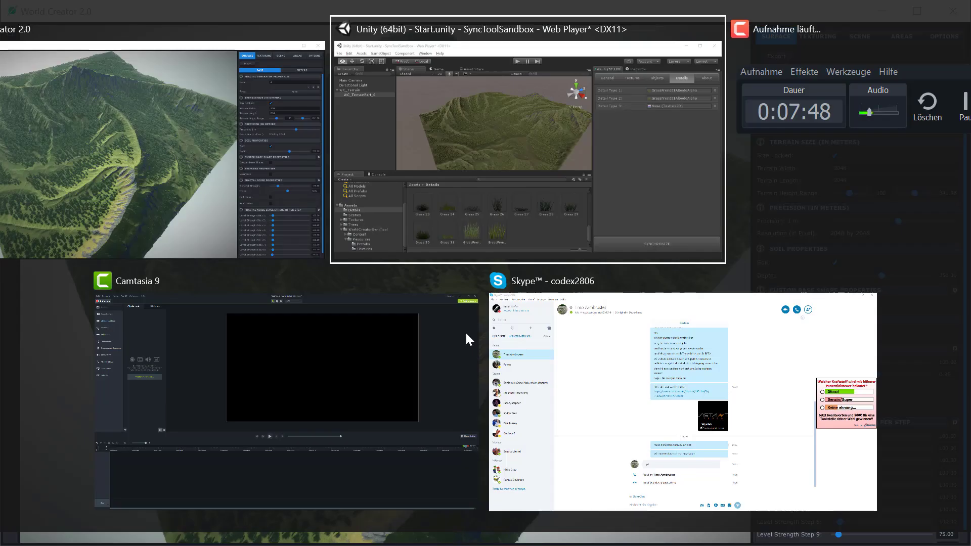
pyautogui.click(684, 93)
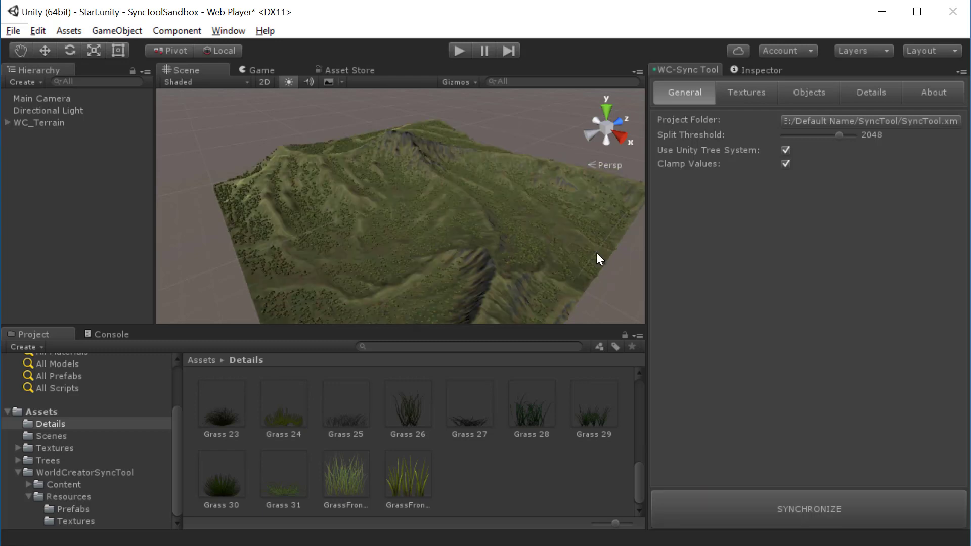
pyautogui.keyDown('alt'); pyautogui.moveTo(441, 259); pyautogui.dragTo(420, 228); pyautogui.keyUp('alt')
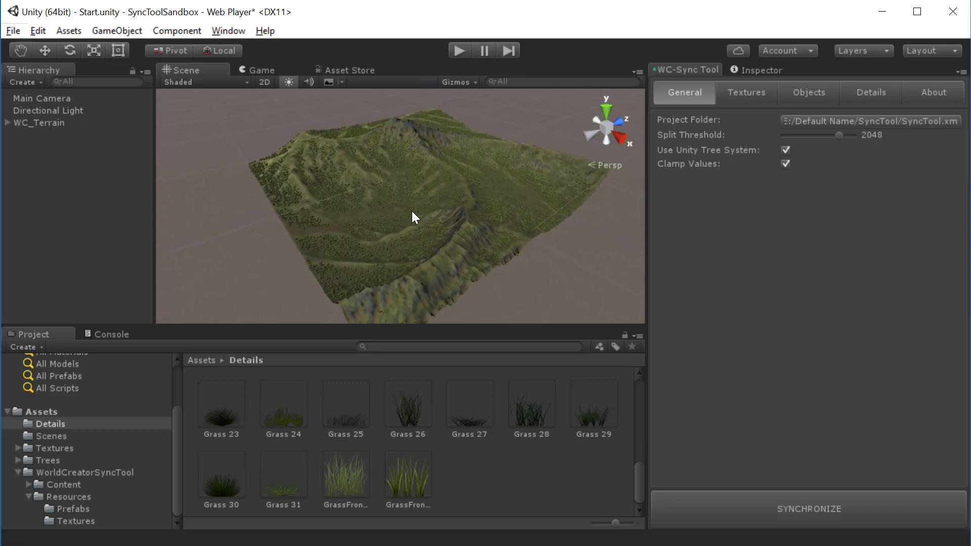
pyautogui.hotkey('alt', 'Tab')
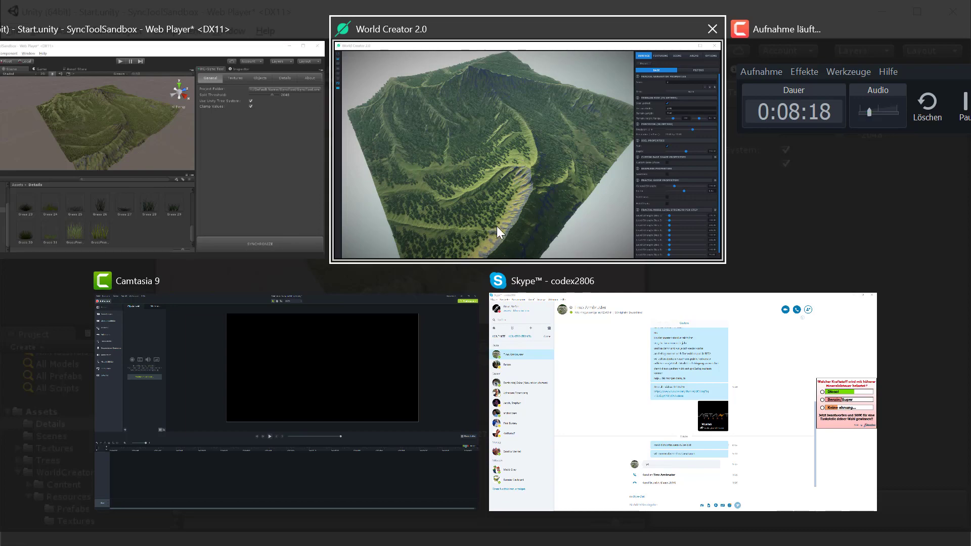
pyautogui.click(516, 223)
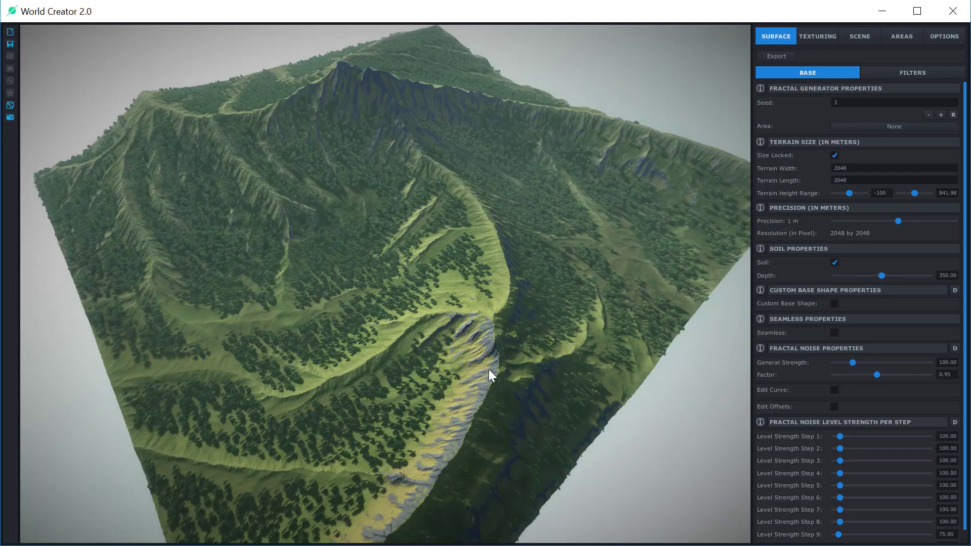
pyautogui.hotkey('alt', 'Tab')
pyautogui.click(498, 187)
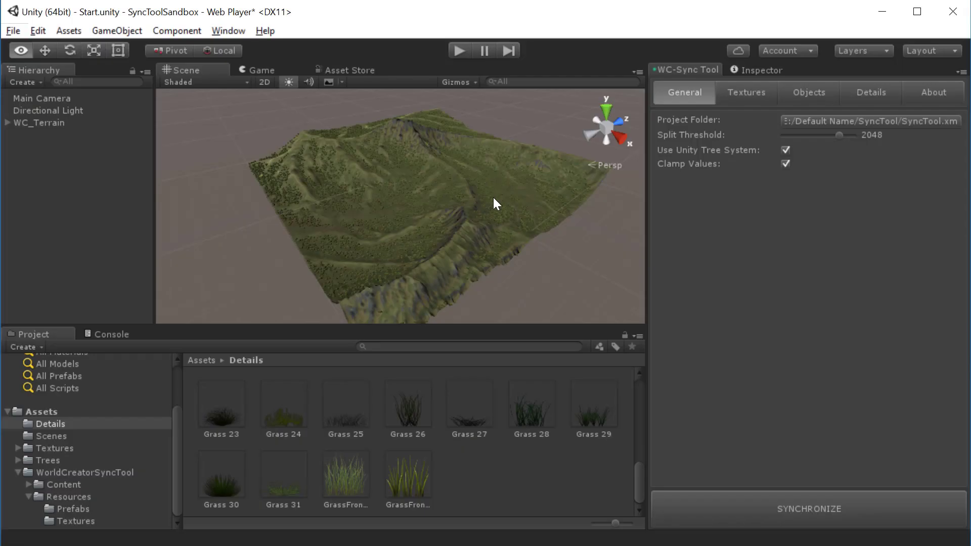
pyautogui.keyDown('alt'); pyautogui.moveTo(425, 223); pyautogui.dragTo(440, 222); pyautogui.keyUp('alt')
pyautogui.click(746, 92)
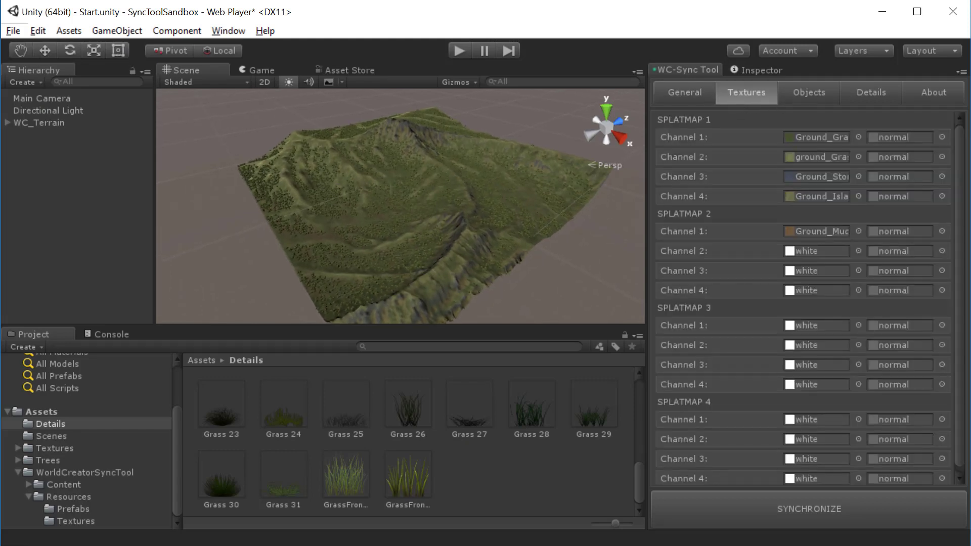
pyautogui.click(809, 93)
pyautogui.click(870, 92)
pyautogui.click(796, 93)
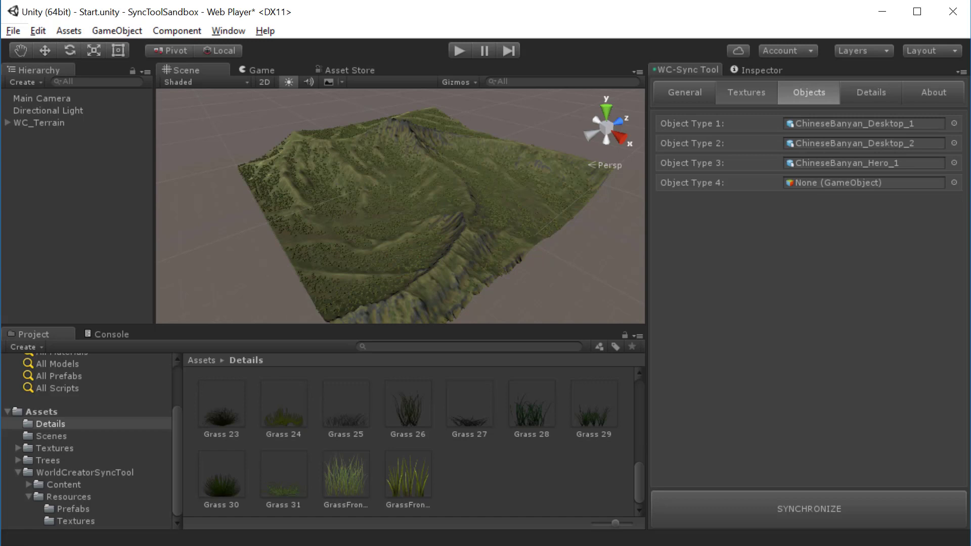
pyautogui.click(746, 93)
pyautogui.click(685, 92)
pyautogui.keyDown('alt'); pyautogui.moveTo(331, 236); pyautogui.dragTo(410, 217); pyautogui.keyUp('alt')
pyautogui.scroll(-5, 420, 220)
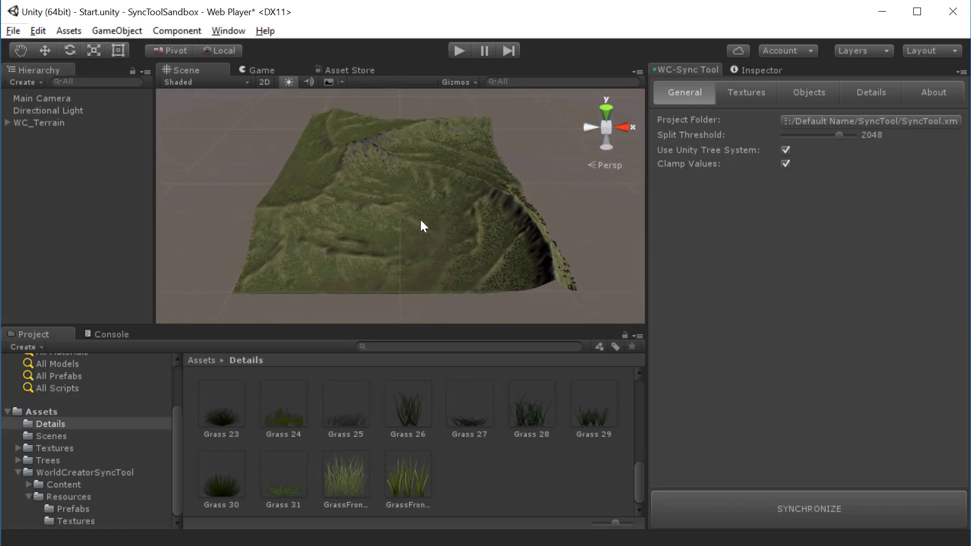
pyautogui.scroll(2, 420, 223)
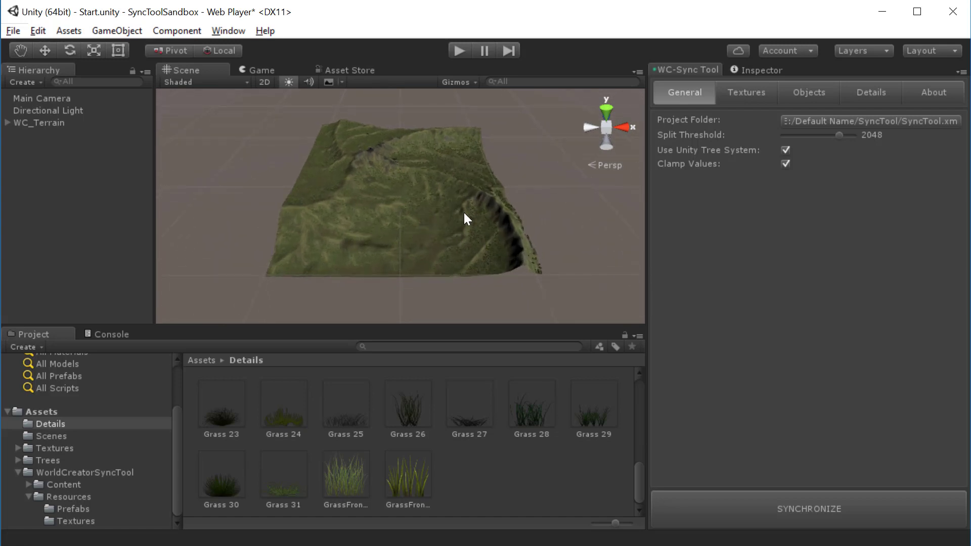
pyautogui.hotkey('alt', 'Tab')
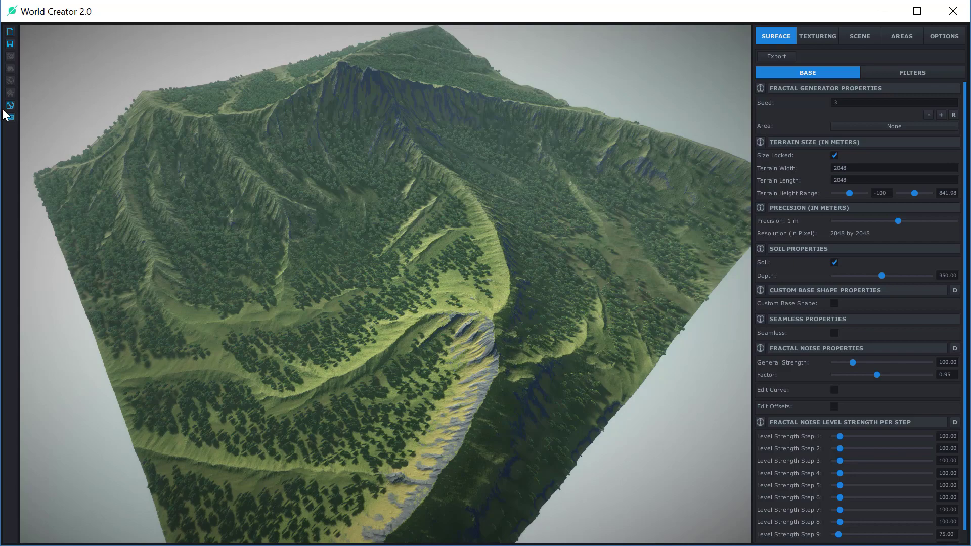
pyautogui.hotkey('alt', 'Tab')
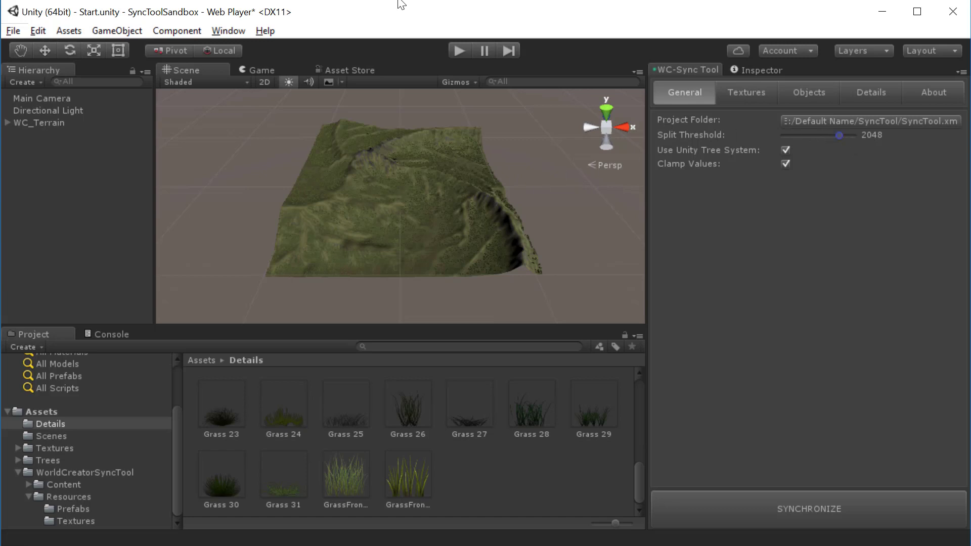
# Step: Lower the split threshold from 2048 to 512, check WC_TerrainPart_0, and re-synchronize
pyautogui.moveTo(839, 135); pyautogui.dragTo(808, 136)
pyautogui.click(8, 122)
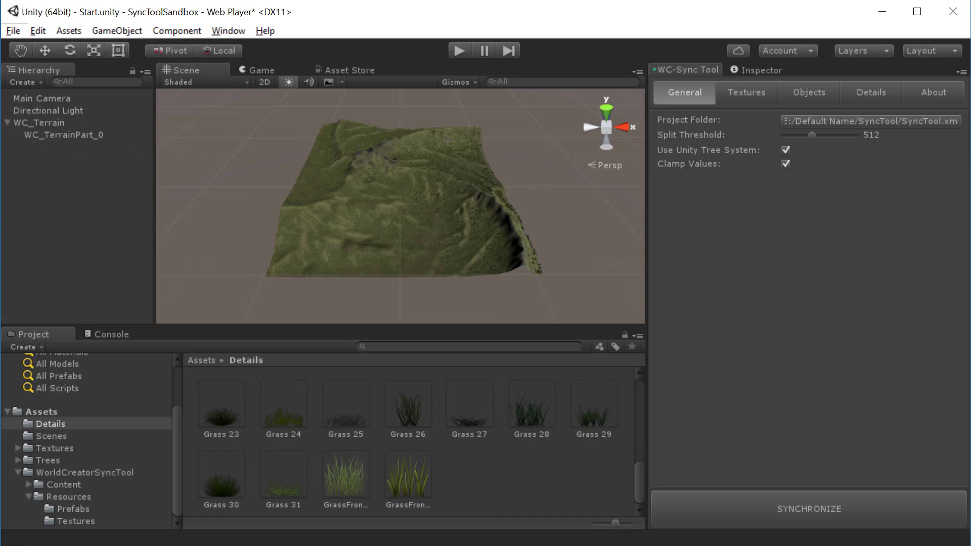
pyautogui.click(50, 135)
pyautogui.click(761, 71)
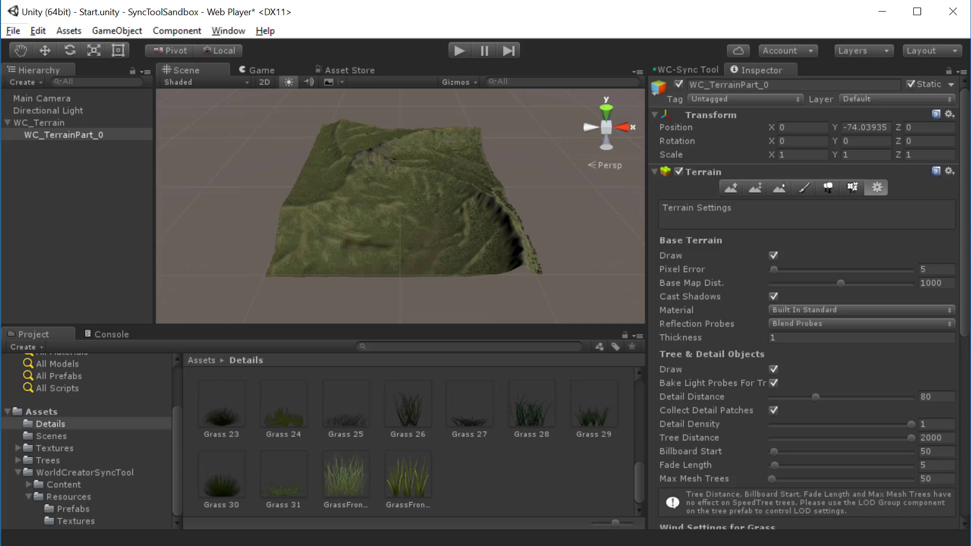
pyautogui.click(682, 69)
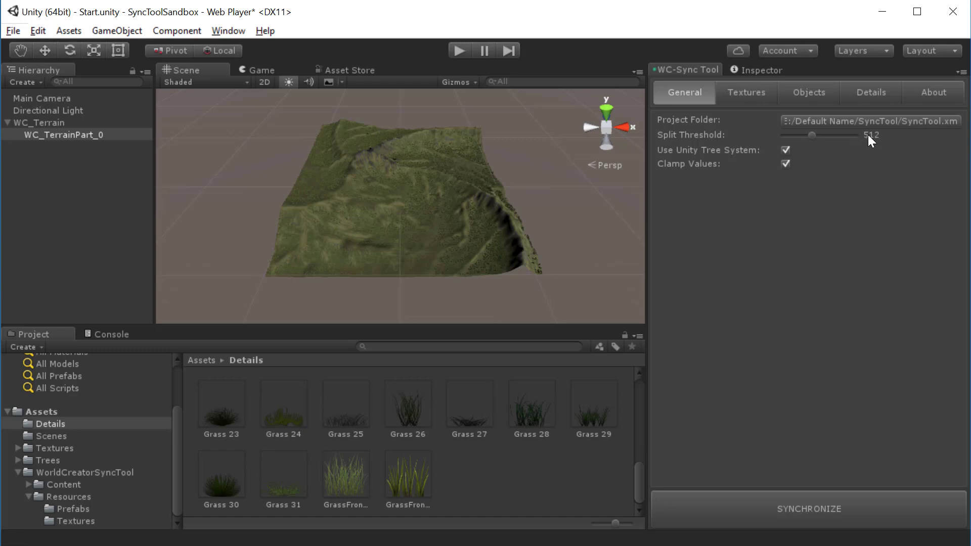
pyautogui.click(830, 511)
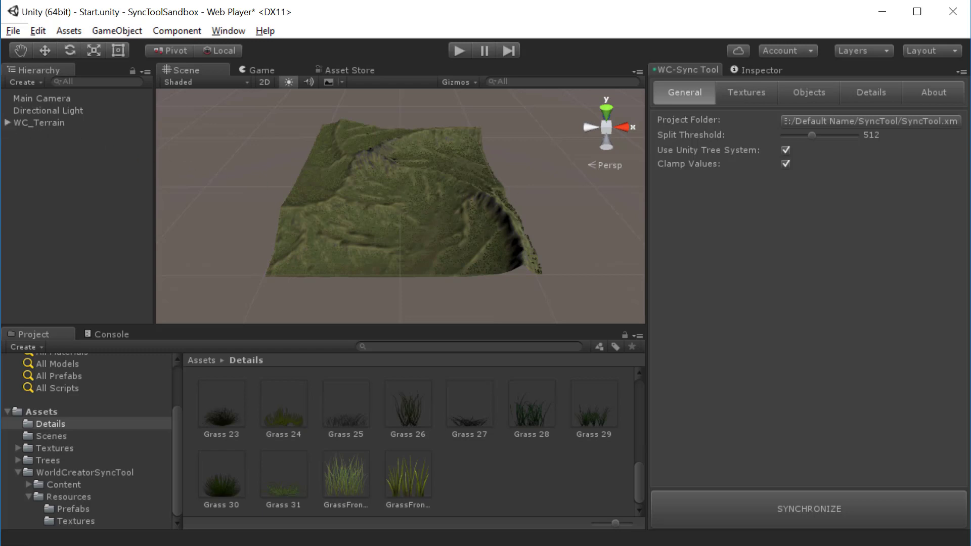
# Step: Move WC_TerrainPart_0 out toward the front-left and lower WC_TerrainPart_3 below the terrain
pyautogui.click(8, 123)
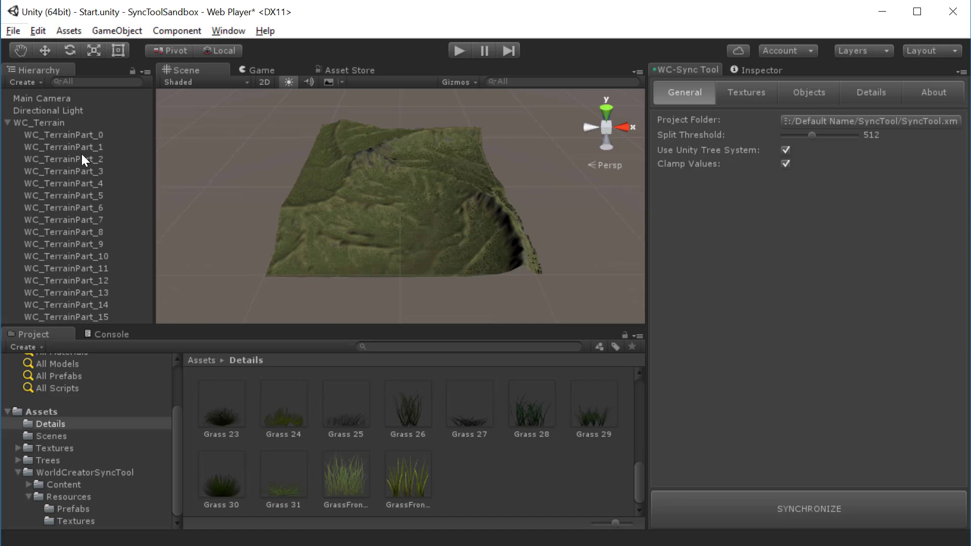
pyautogui.click(80, 135)
pyautogui.click(46, 49)
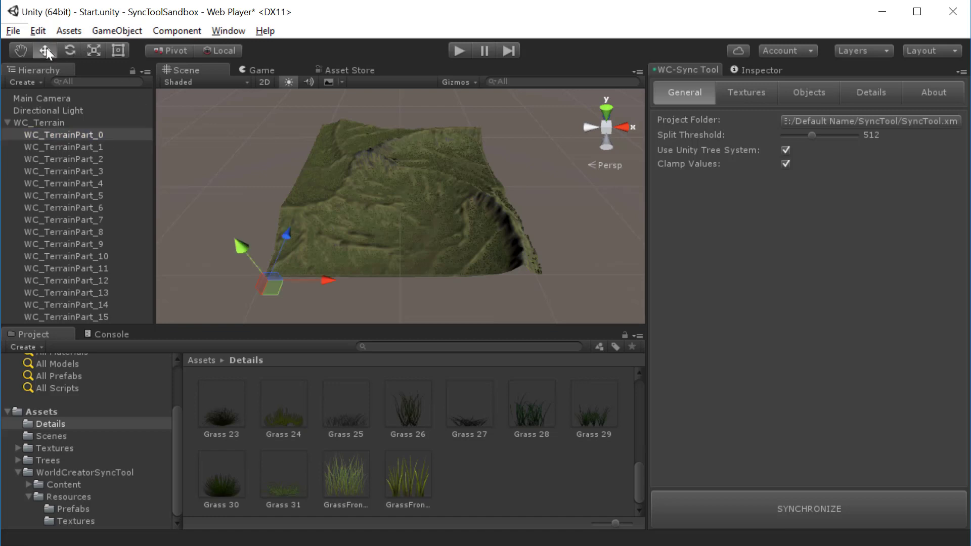
pyautogui.moveTo(285, 233); pyautogui.dragTo(278, 247)
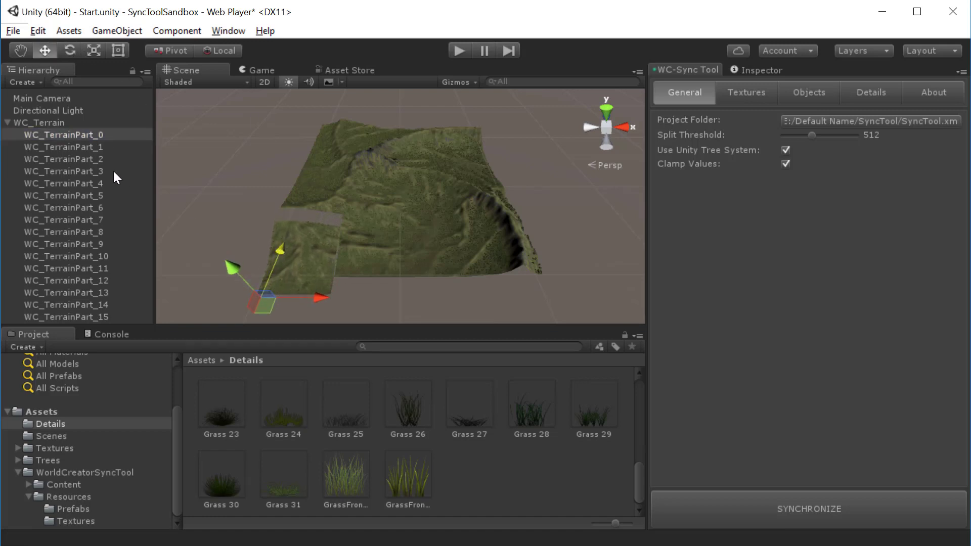
pyautogui.click(149, 174)
pyautogui.moveTo(456, 231); pyautogui.dragTo(399, 282)
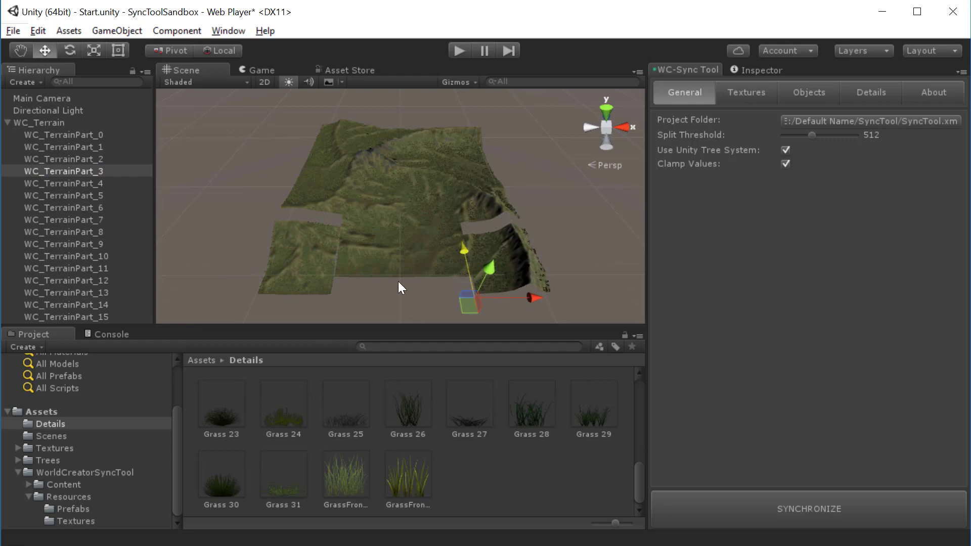
# Step: Orbit and tilt the view down over the separated terrain tiles
pyautogui.moveTo(417, 277); pyautogui.dragTo(342, 228, button='middle')
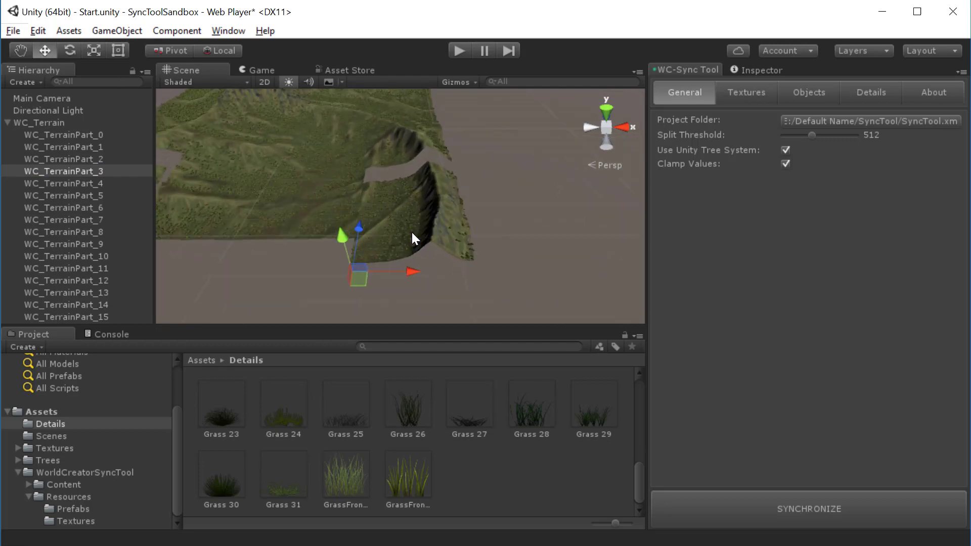
pyautogui.keyDown('alt'); pyautogui.moveTo(412, 237); pyautogui.dragTo(461, 150); pyautogui.keyUp('alt')
pyautogui.scroll(-5, 461, 150)
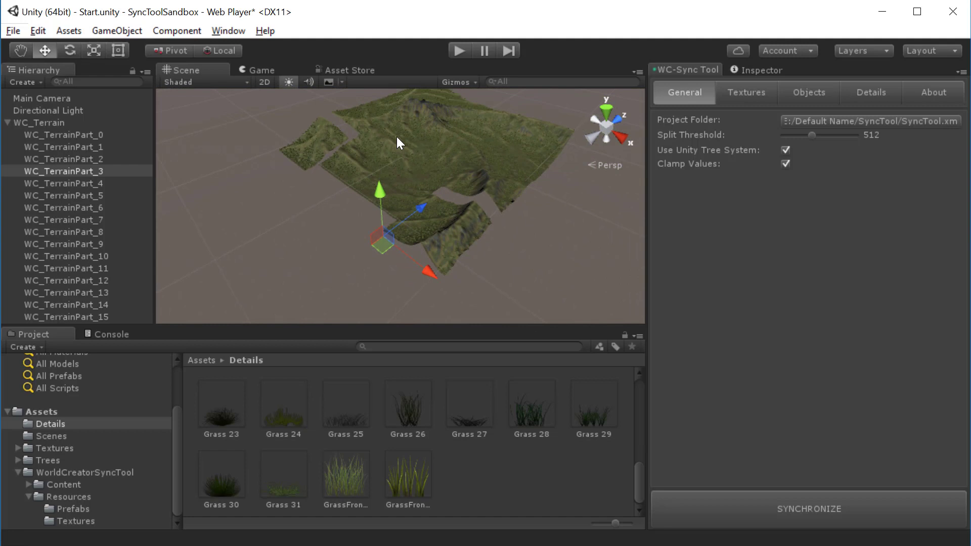
pyautogui.keyDown('alt'); pyautogui.moveTo(396, 137); pyautogui.dragTo(393, 186); pyautogui.keyUp('alt')
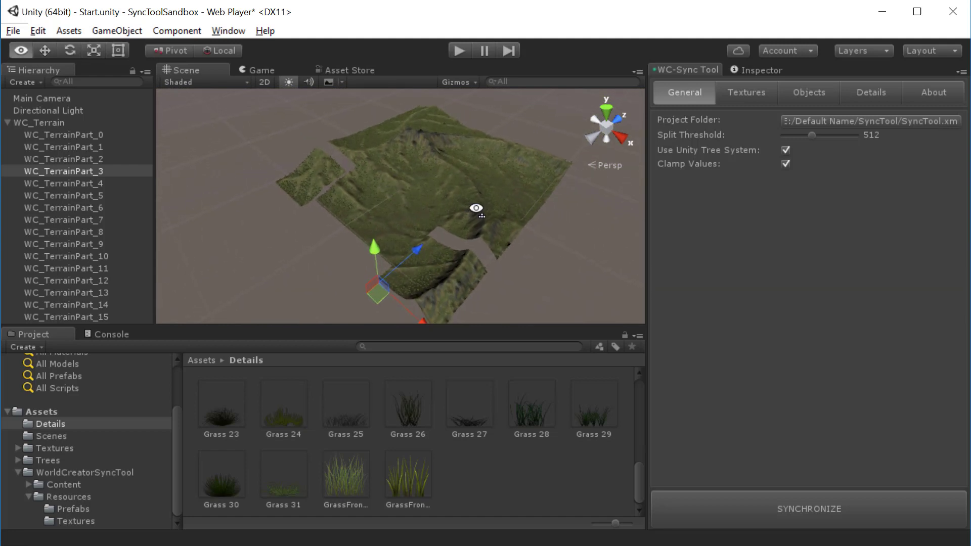
pyautogui.keyDown('alt'); pyautogui.moveTo(475, 210); pyautogui.dragTo(517, 214); pyautogui.keyUp('alt')
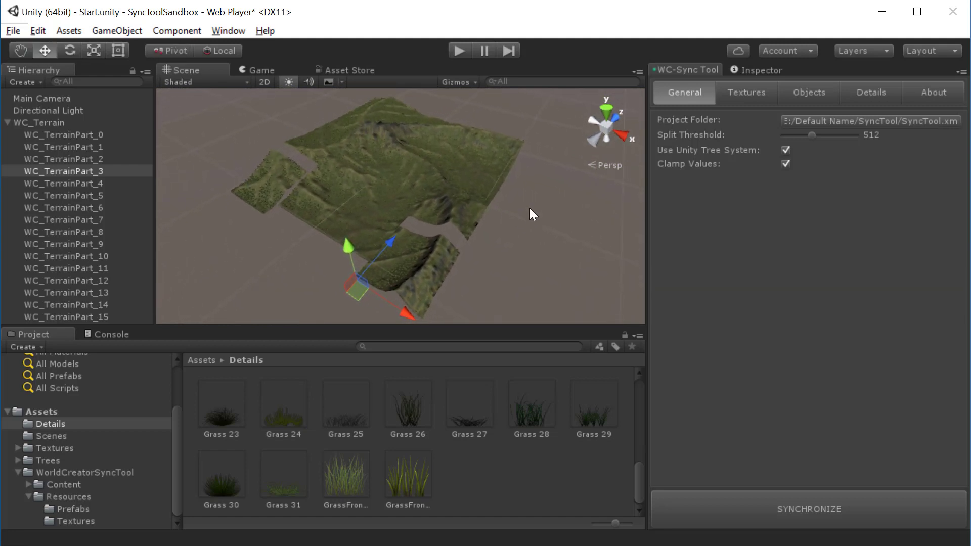